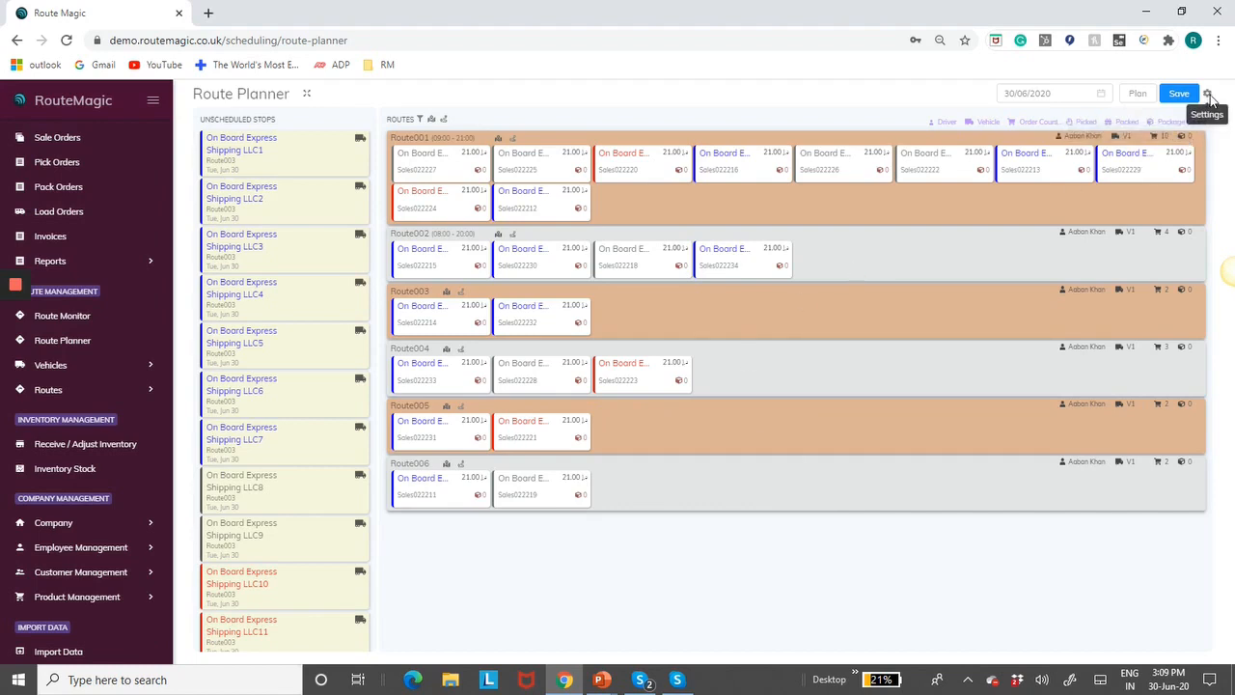
Review the Route Planner's optimisation settings, including service time, vehicle type, route allocation and objective, and close them
click(1207, 95)
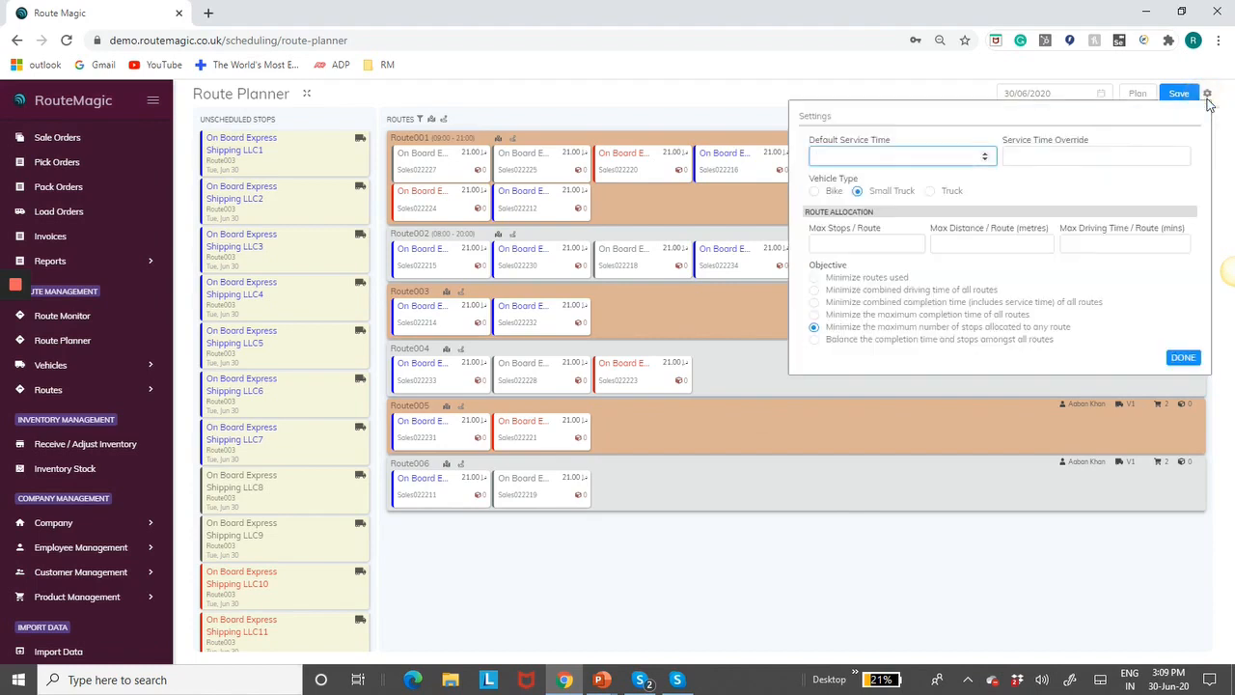
click(743, 110)
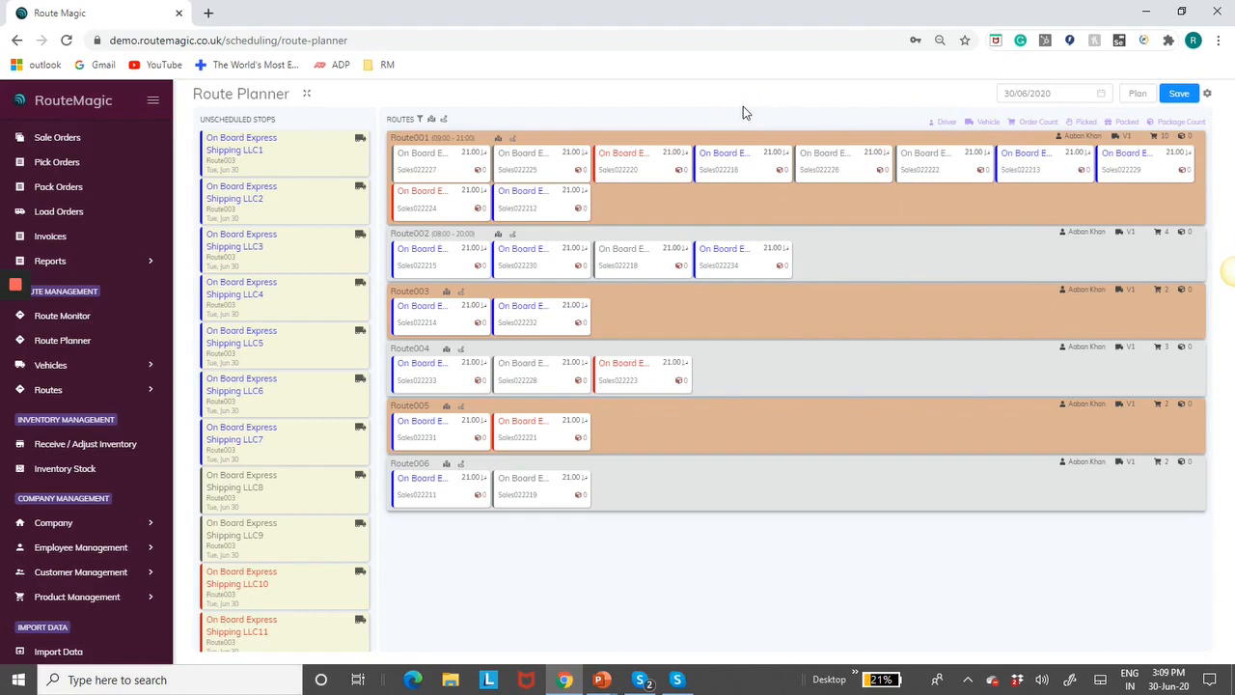
View the route details of Route001 and Route003 from the routes list
click(60, 393)
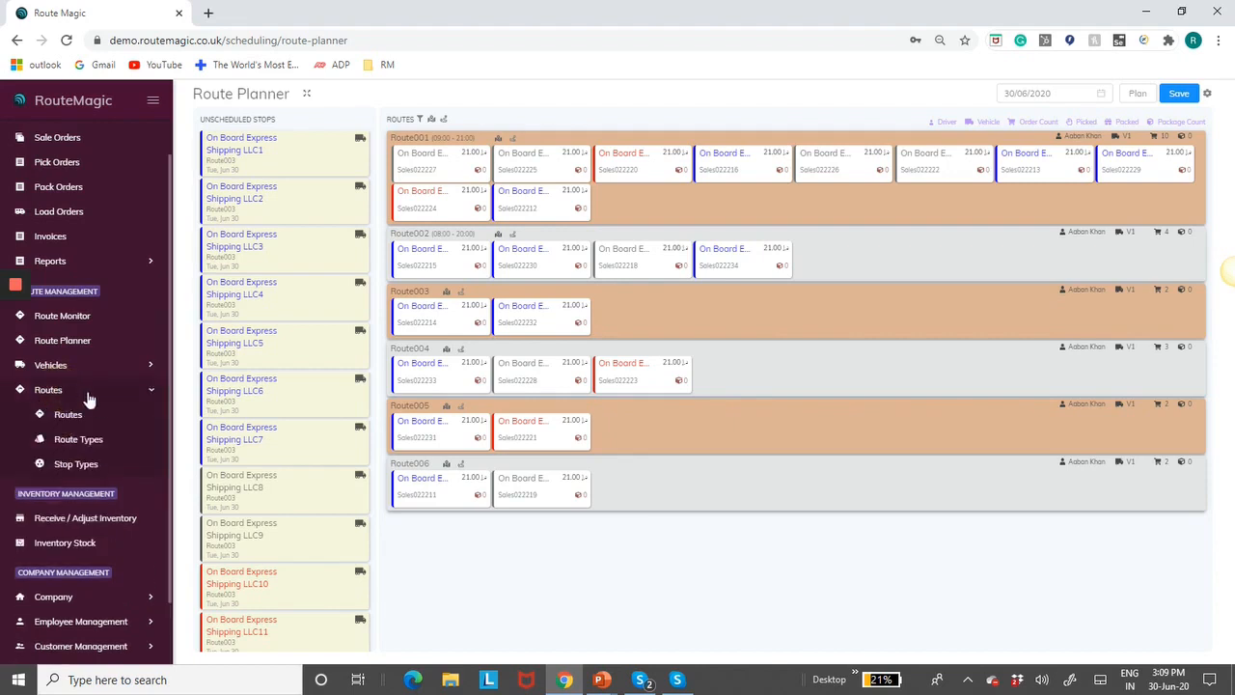
click(77, 419)
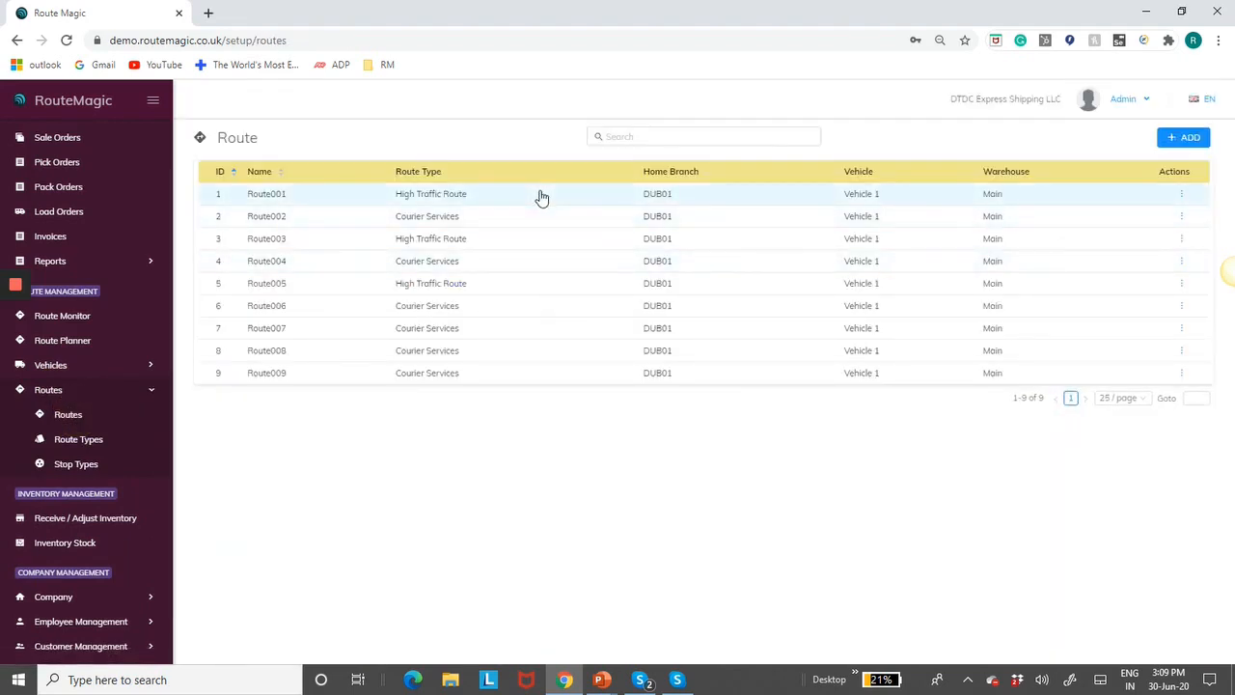
click(541, 197)
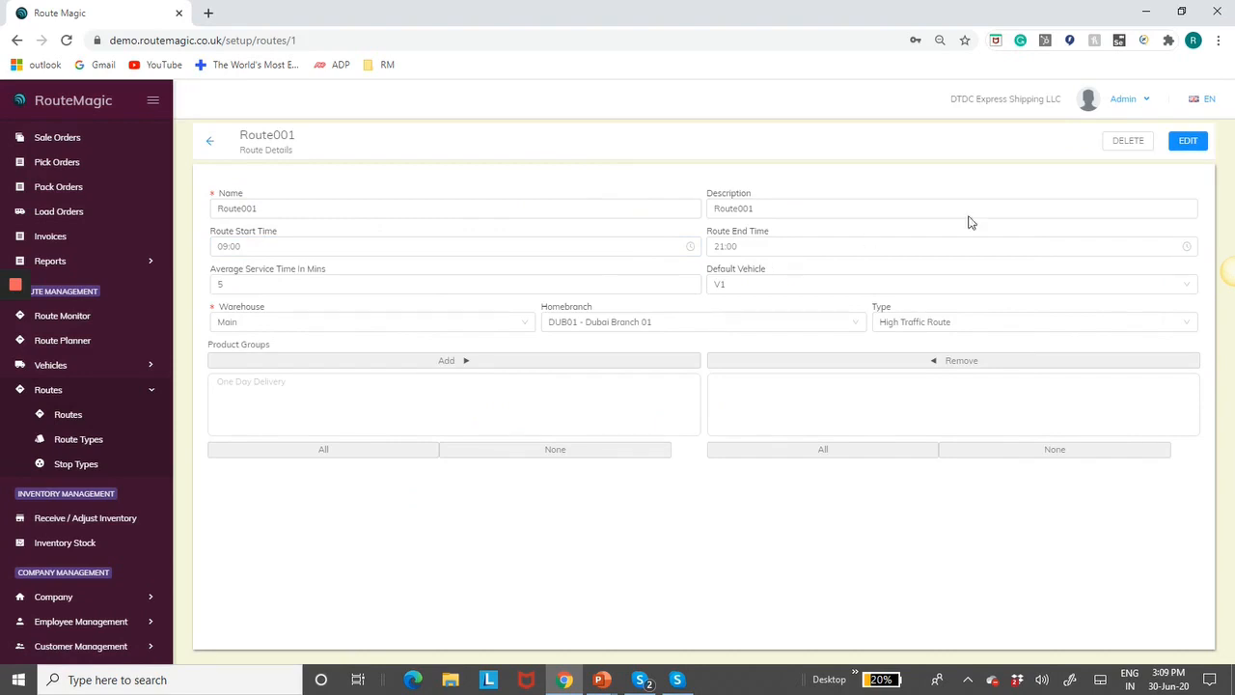
click(213, 142)
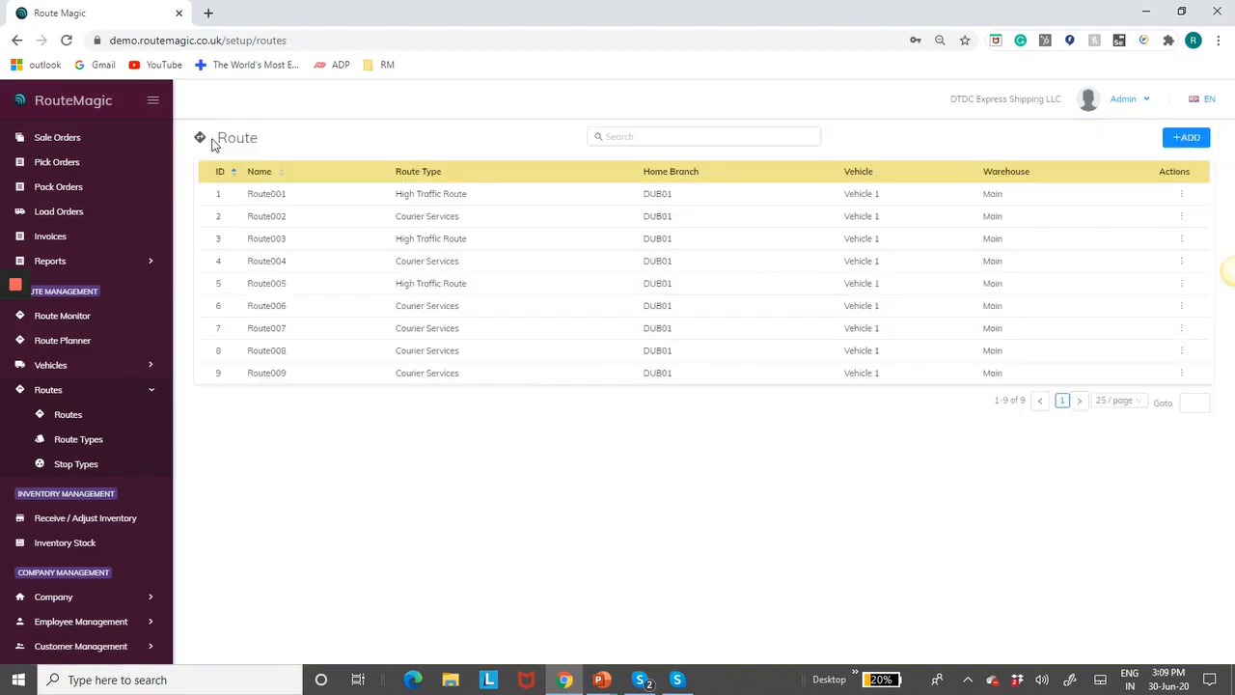
click(433, 246)
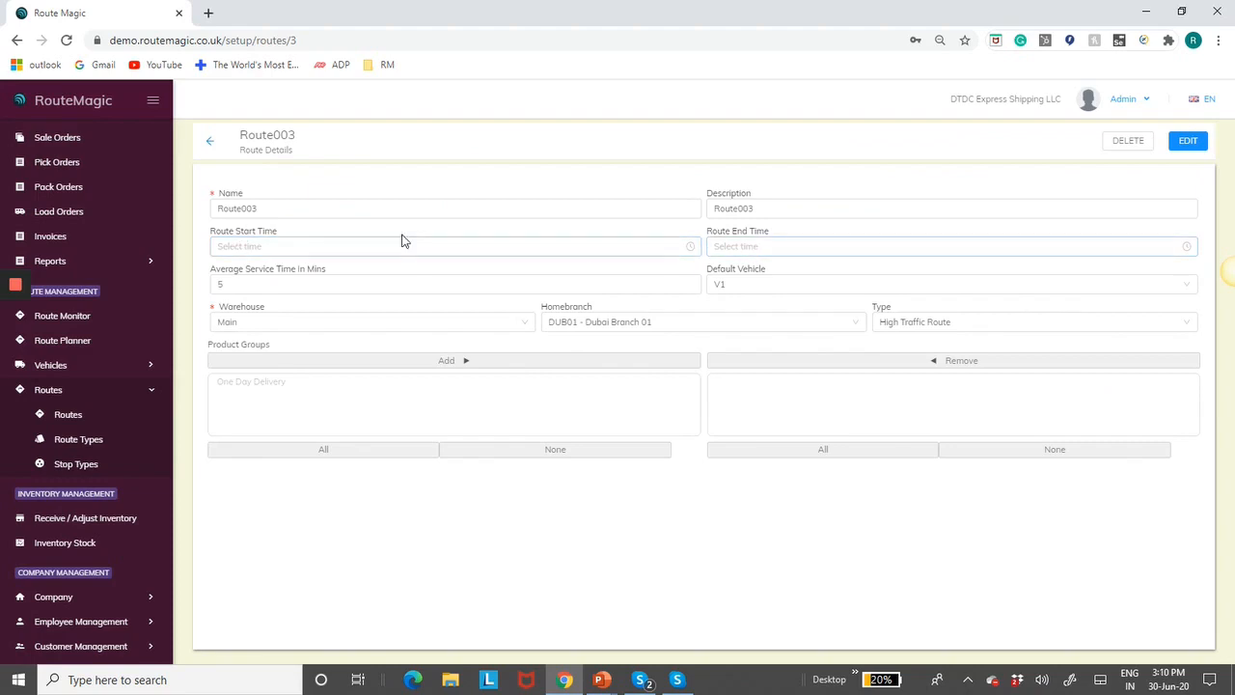
Open the customer Arab Center for Consultancy & Economic Studies for editing
scroll(124, 448, down, 1)
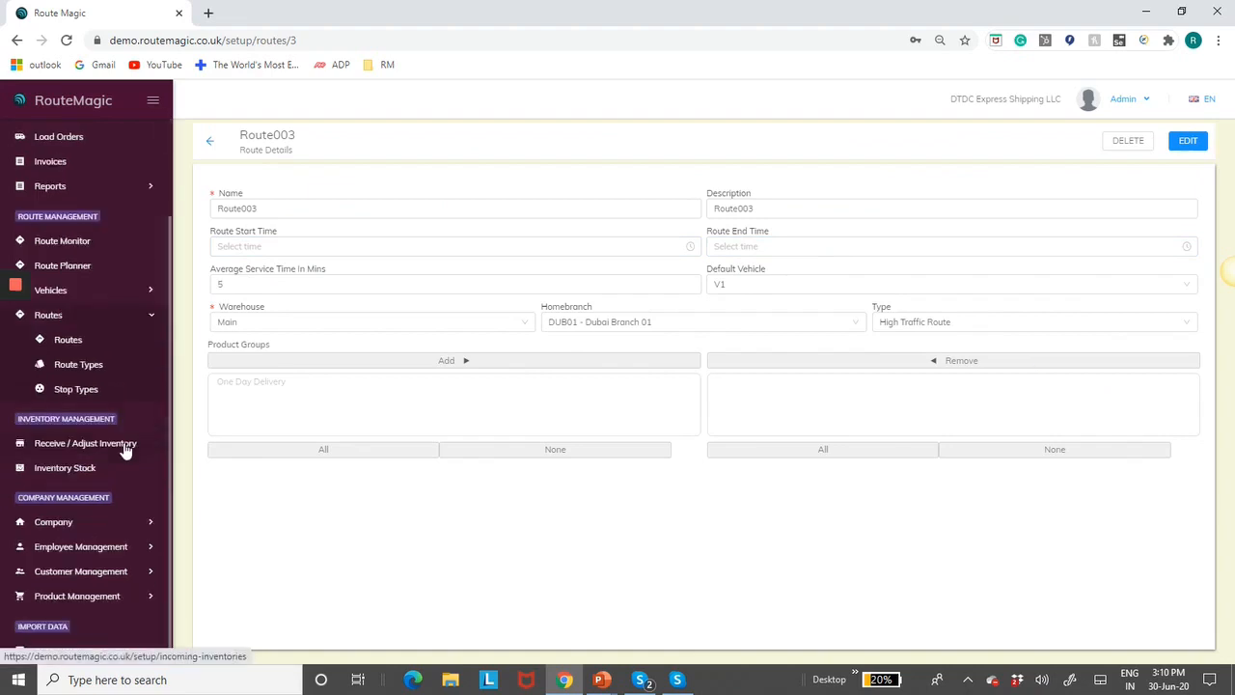
click(103, 578)
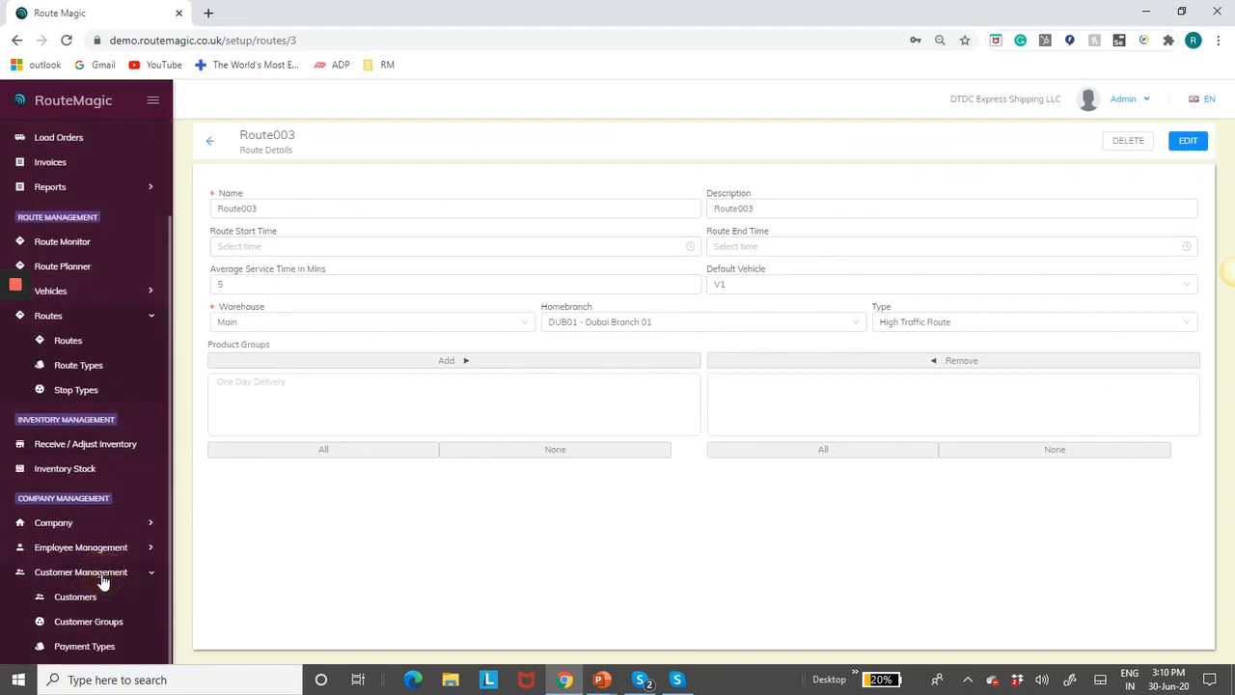
click(83, 591)
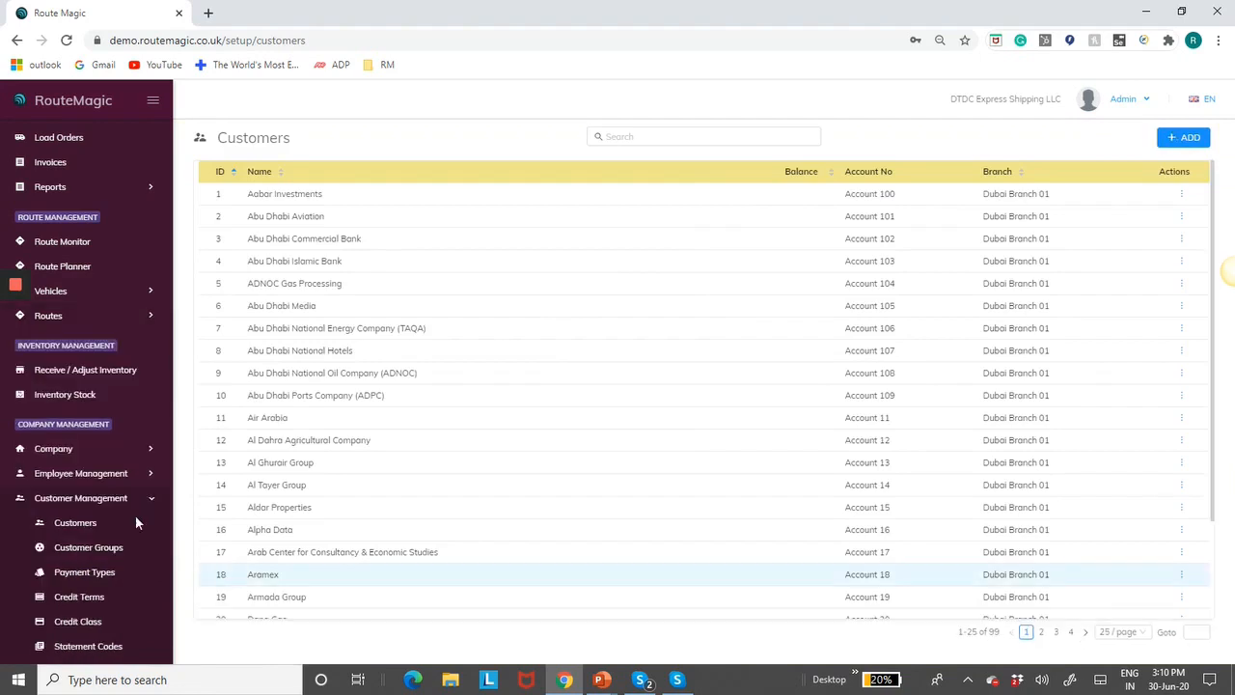
click(475, 553)
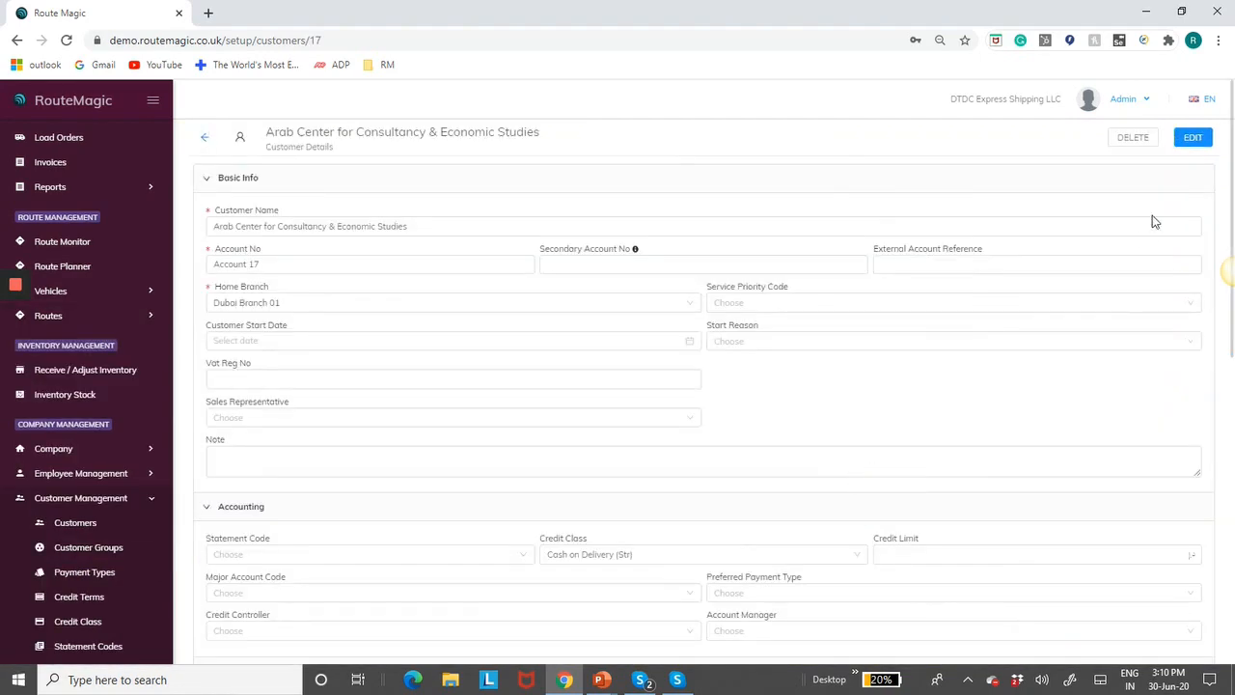
click(1192, 140)
Set the Typical Service Time of the customer's delivery account On Board Express Shipping LLC17 to 20 and save it
scroll(1076, 487, down, 5)
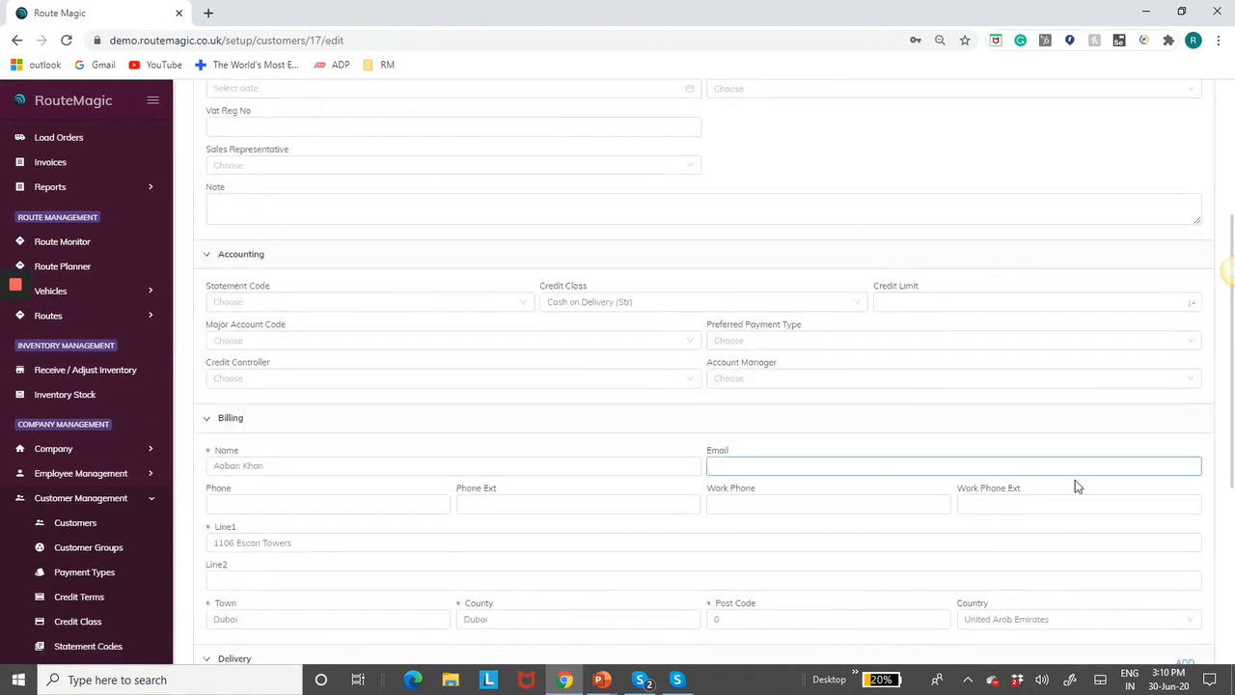
scroll(1077, 487, down, 1)
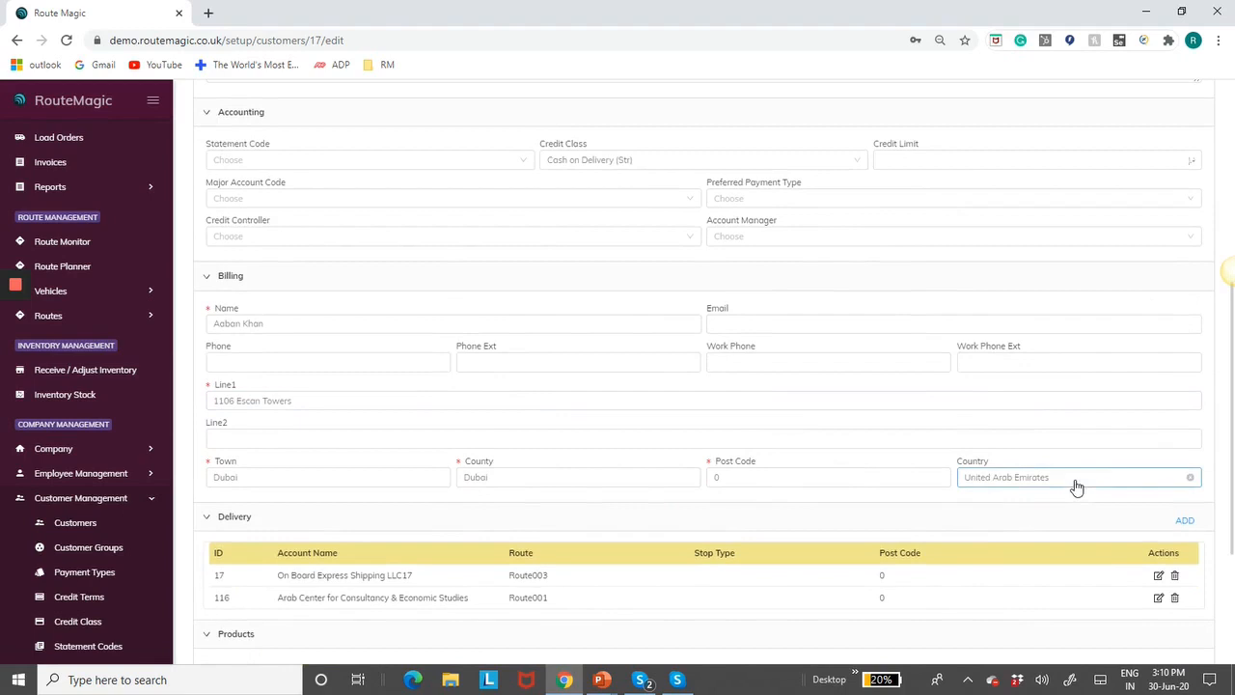
click(1158, 575)
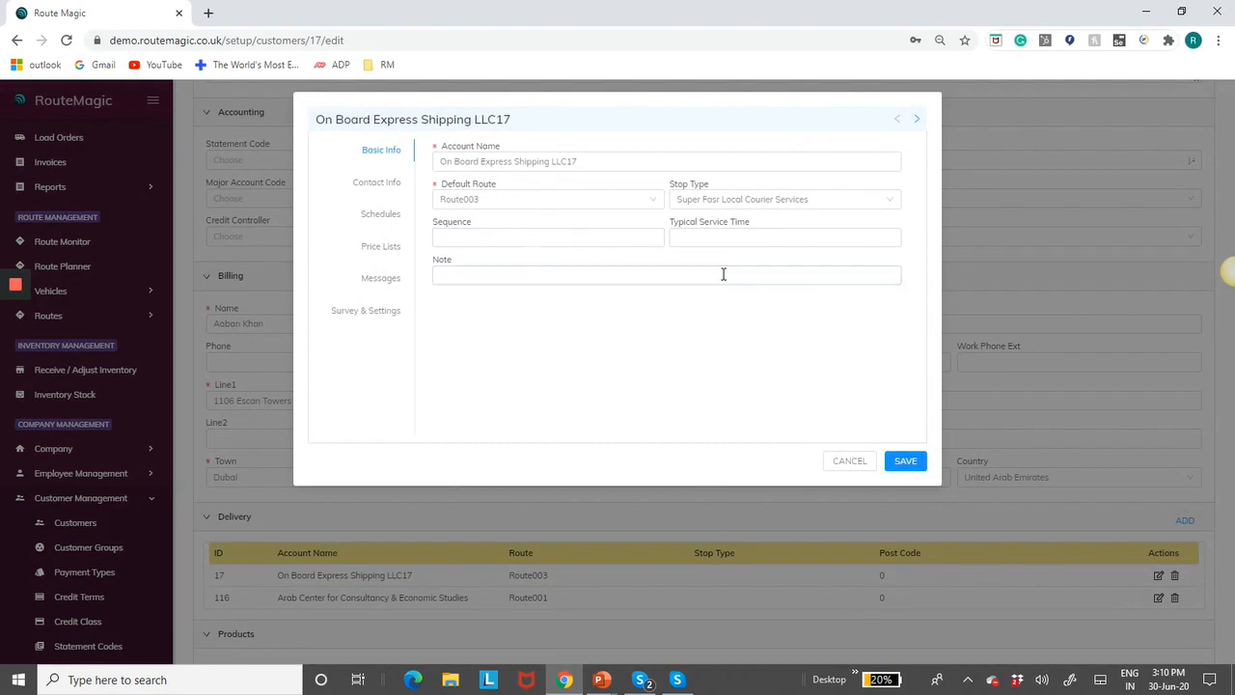
click(705, 238)
click(696, 238)
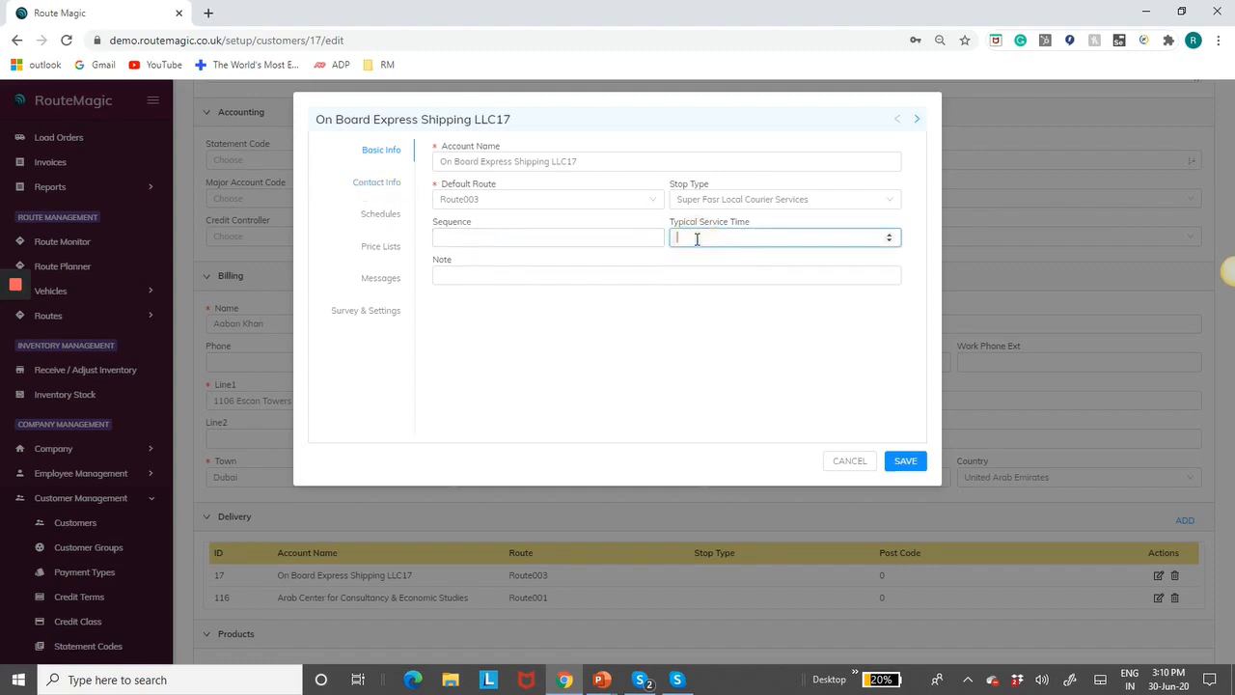
text(20)
click(905, 462)
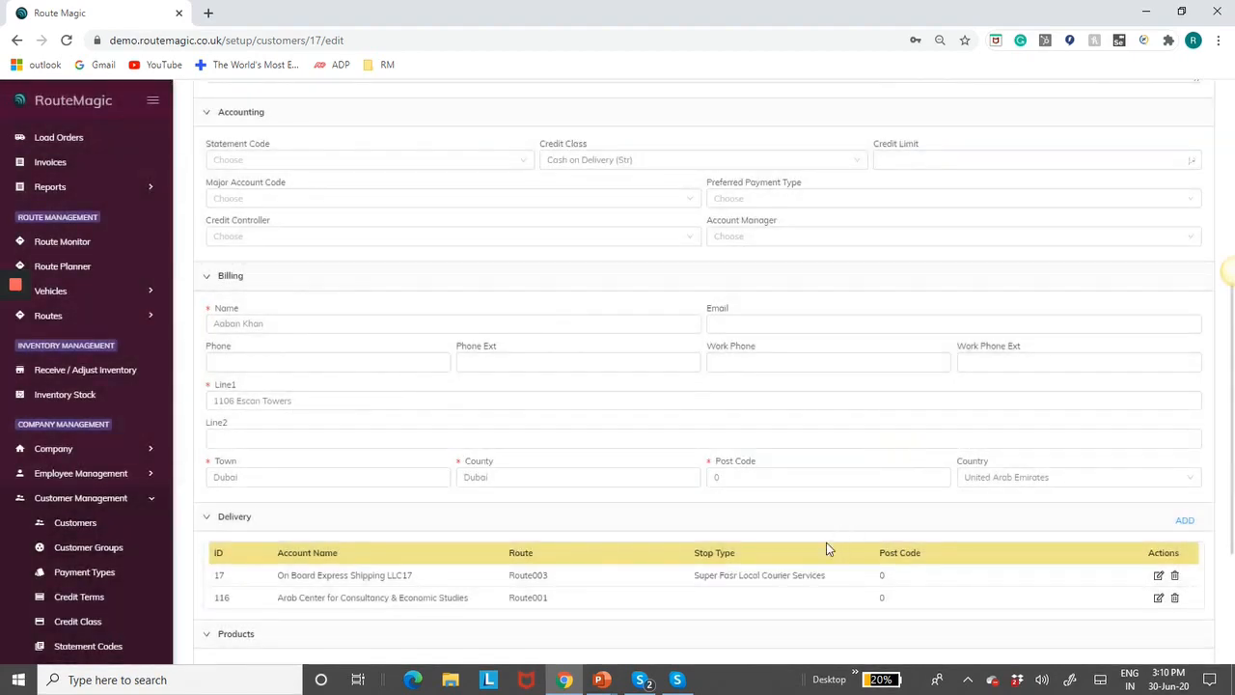
scroll(860, 294, up, 5)
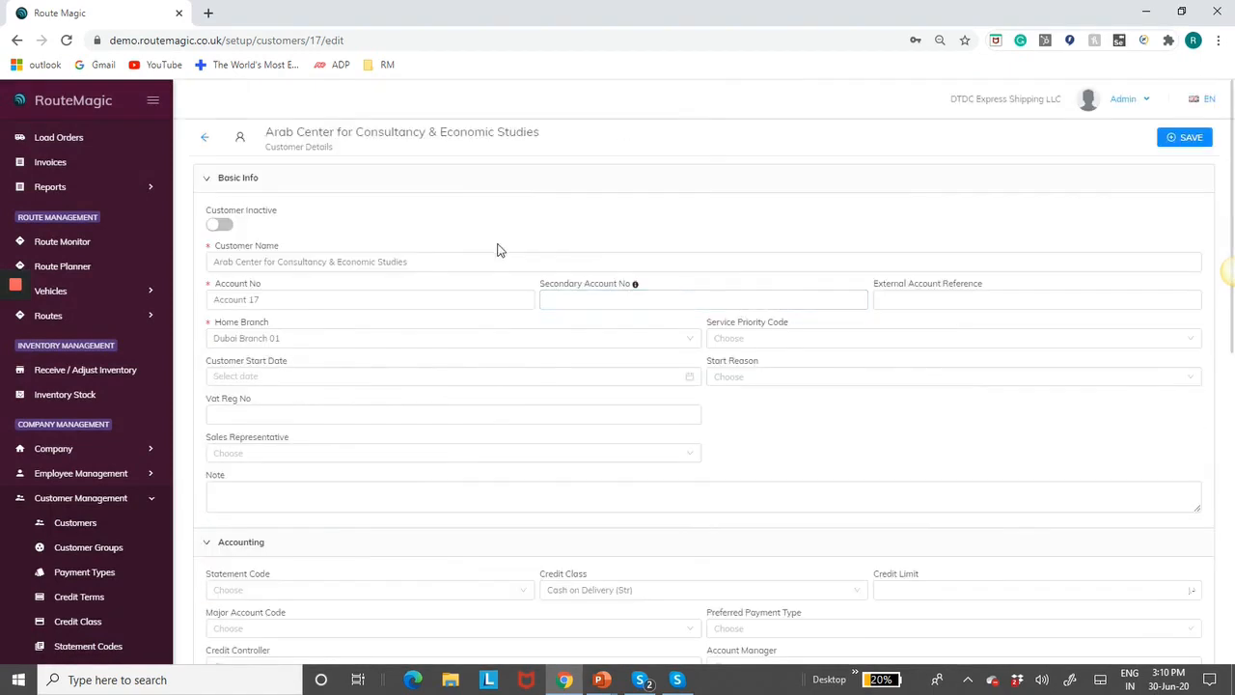
Open the company's warehouse list
click(82, 455)
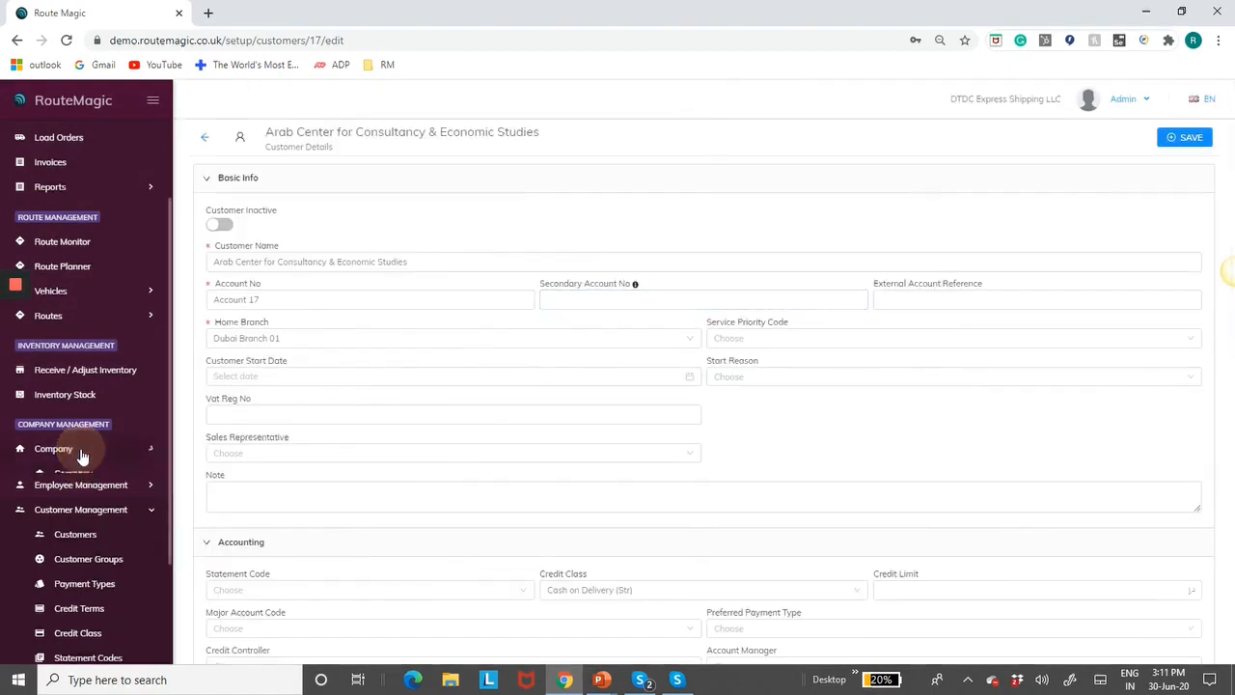
click(75, 522)
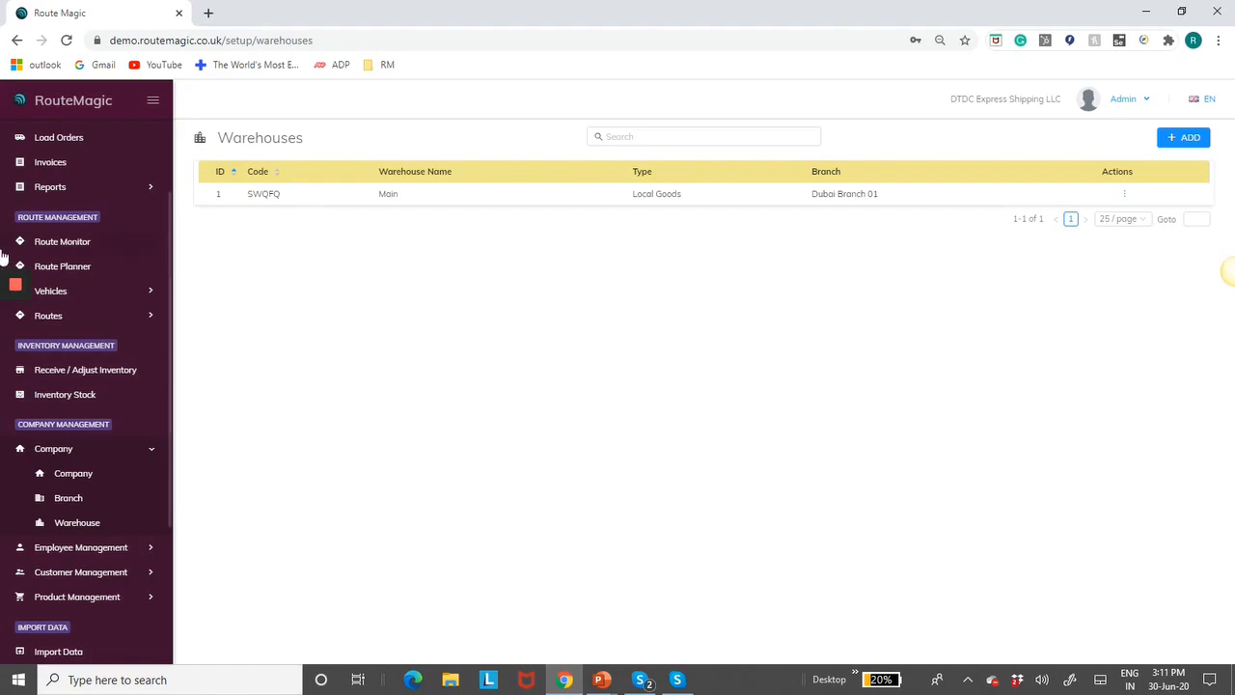
Return to the Route Planner and add Route007, Route008 and Route009 to the displayed routes with the route filter
click(85, 272)
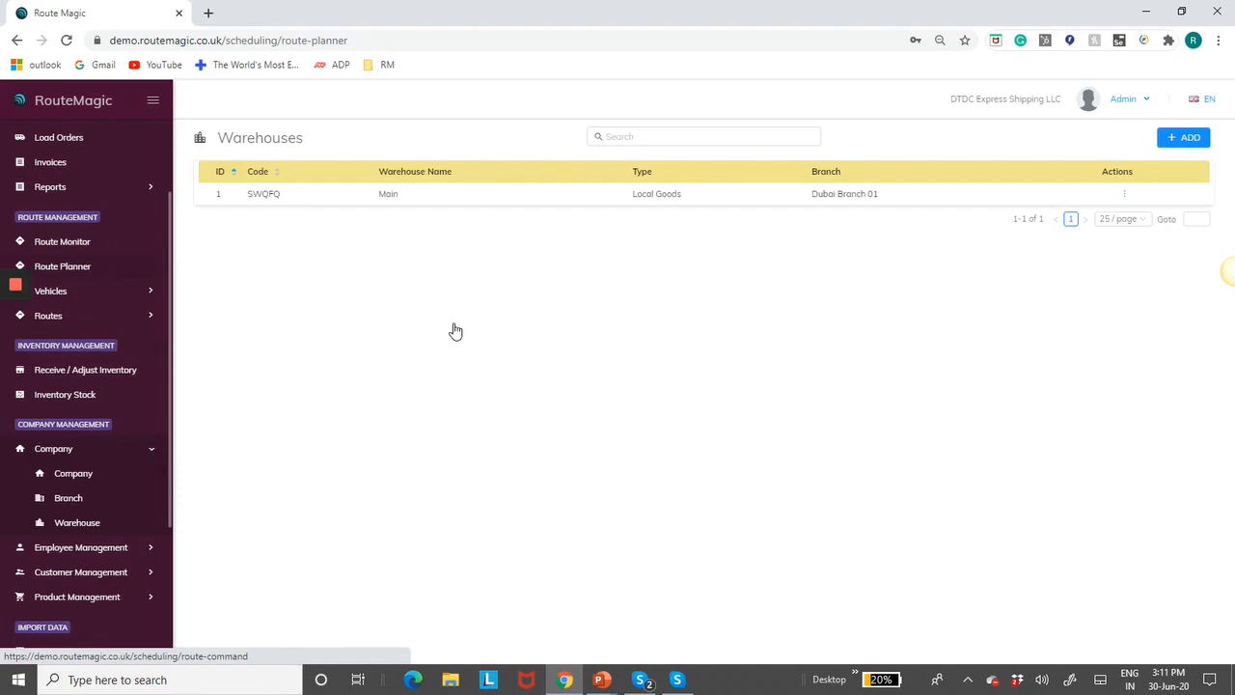
click(69, 274)
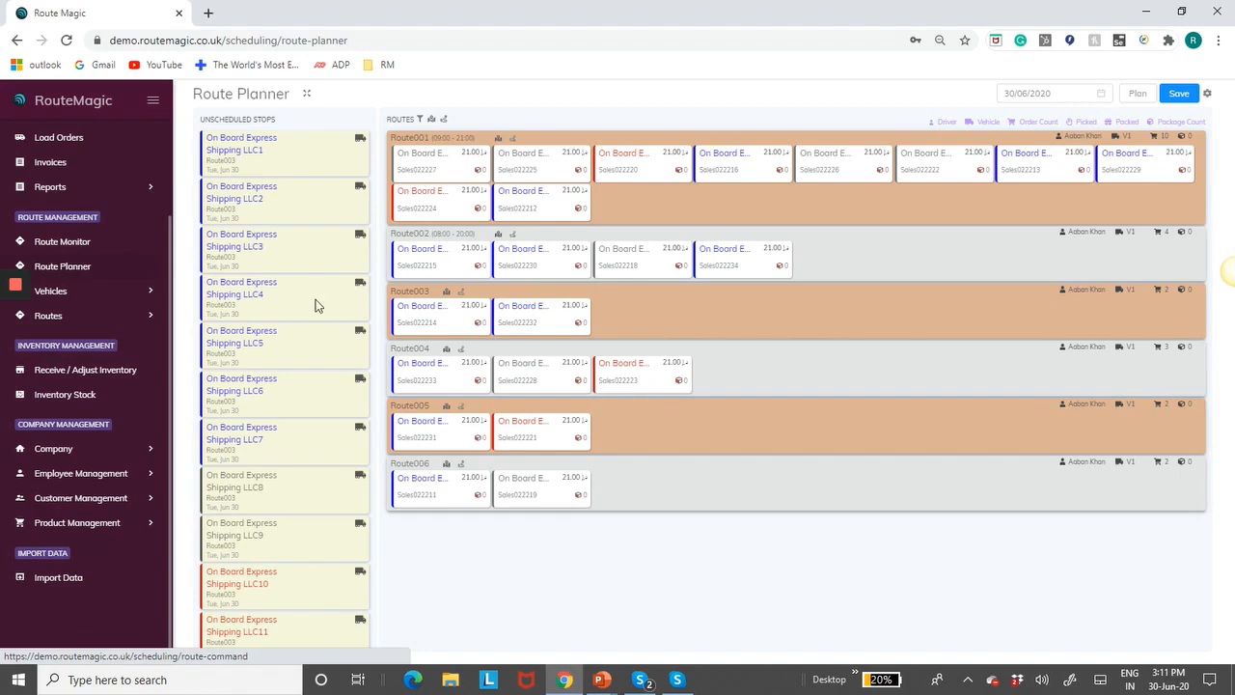
click(419, 119)
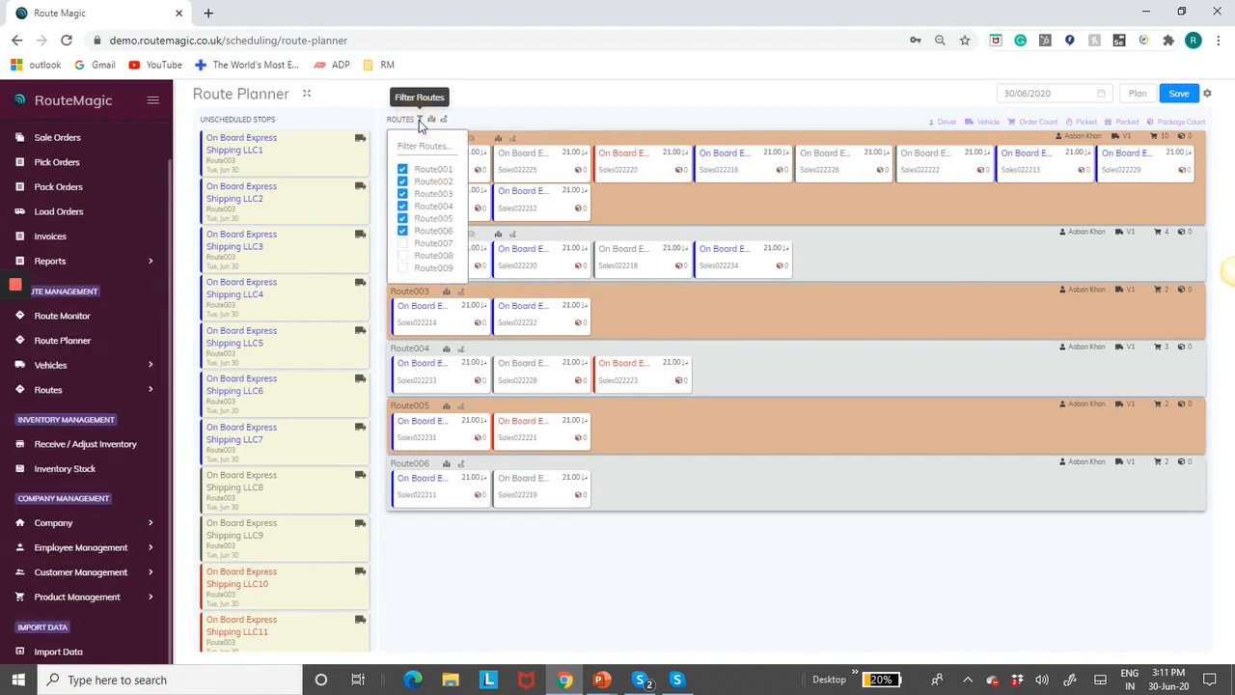
click(402, 244)
click(403, 256)
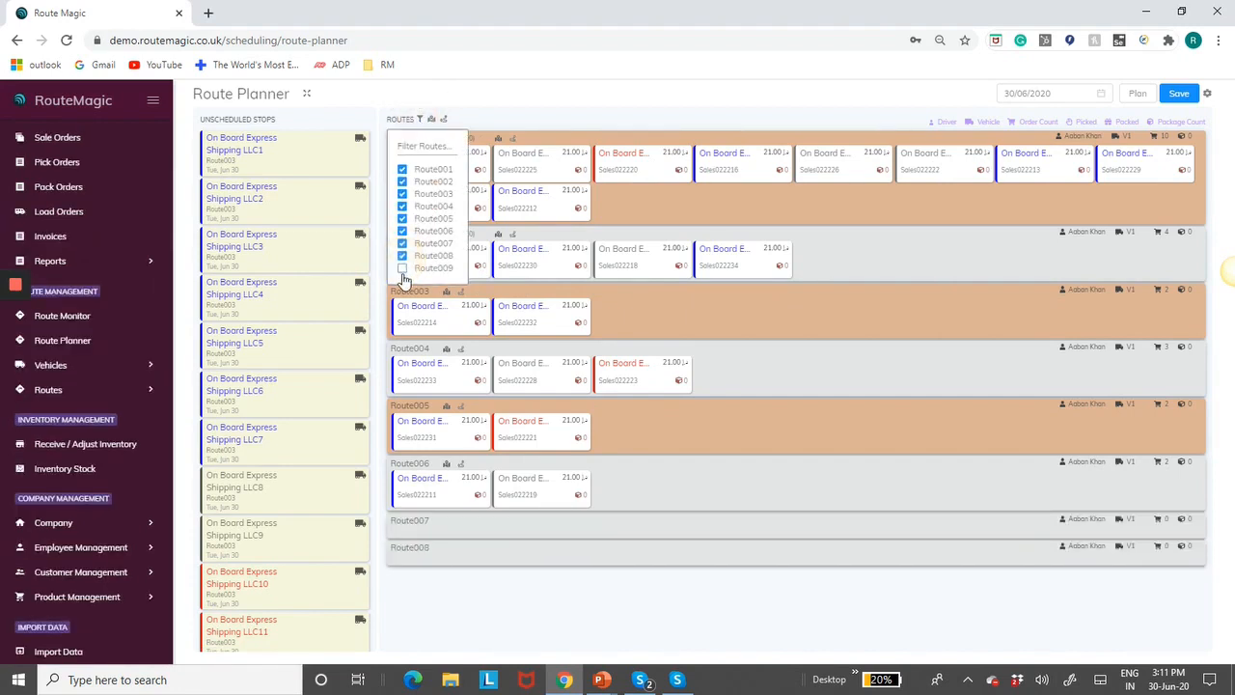
click(402, 268)
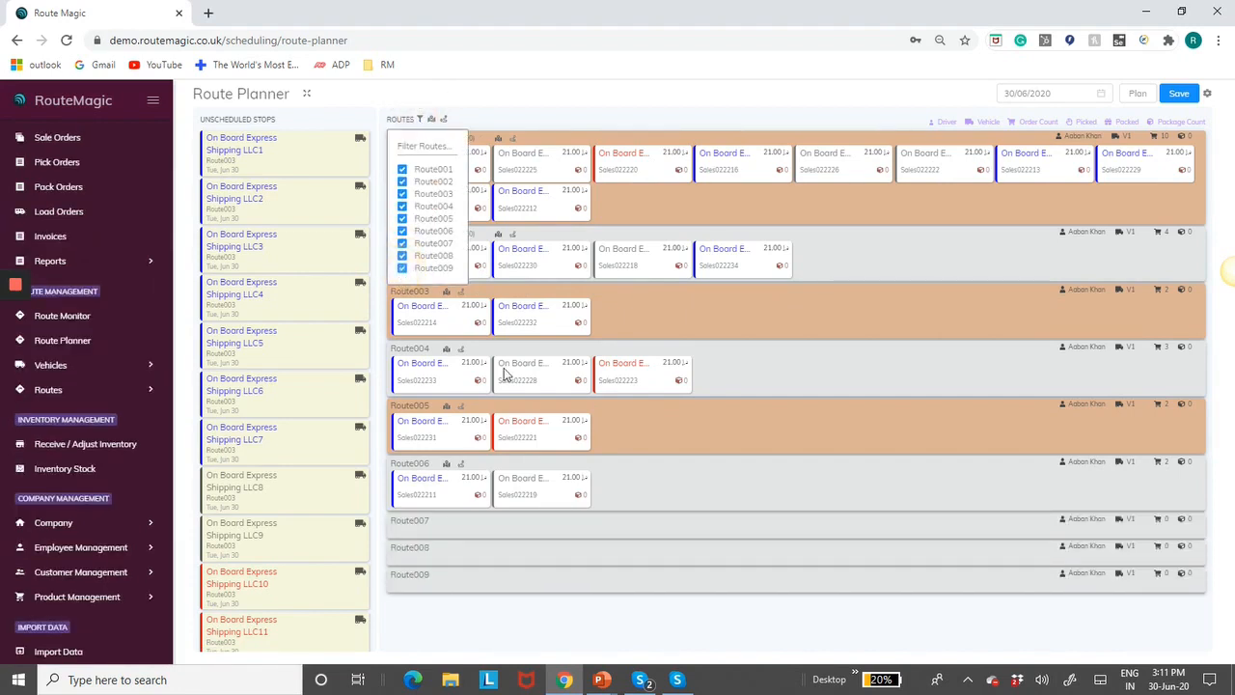
click(545, 634)
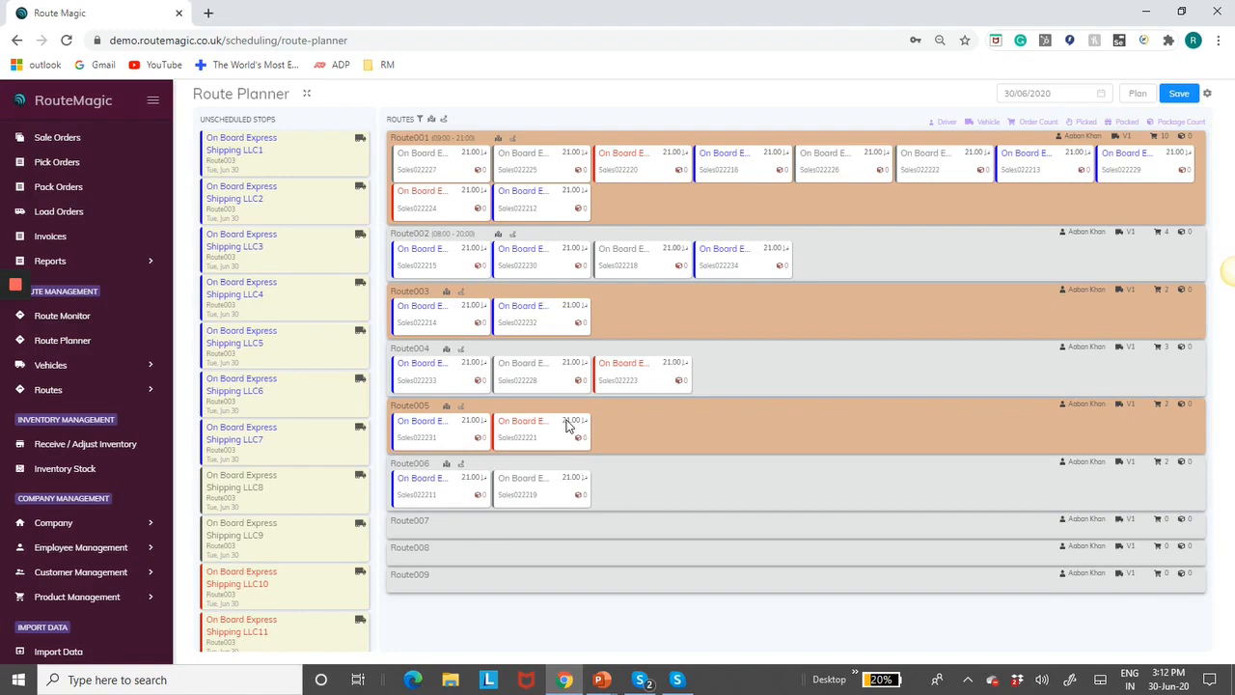
Remove Route007, Route008 and Route009 from the displayed routes with the route filter
click(420, 119)
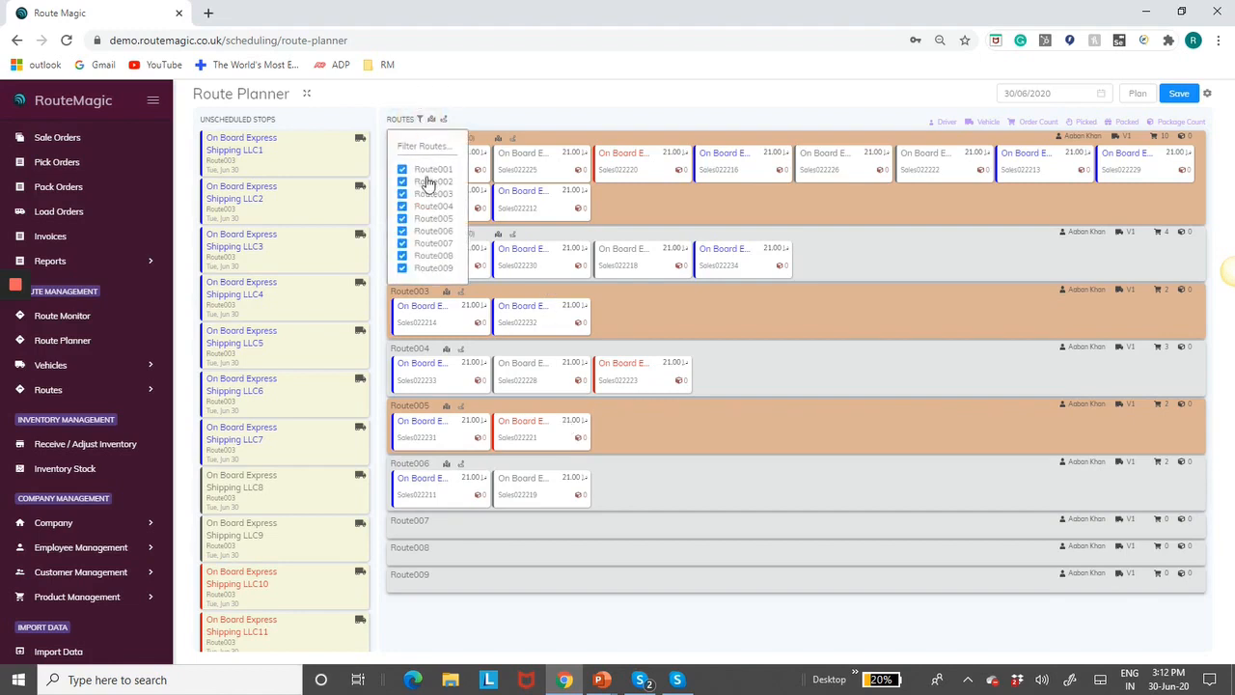
click(402, 243)
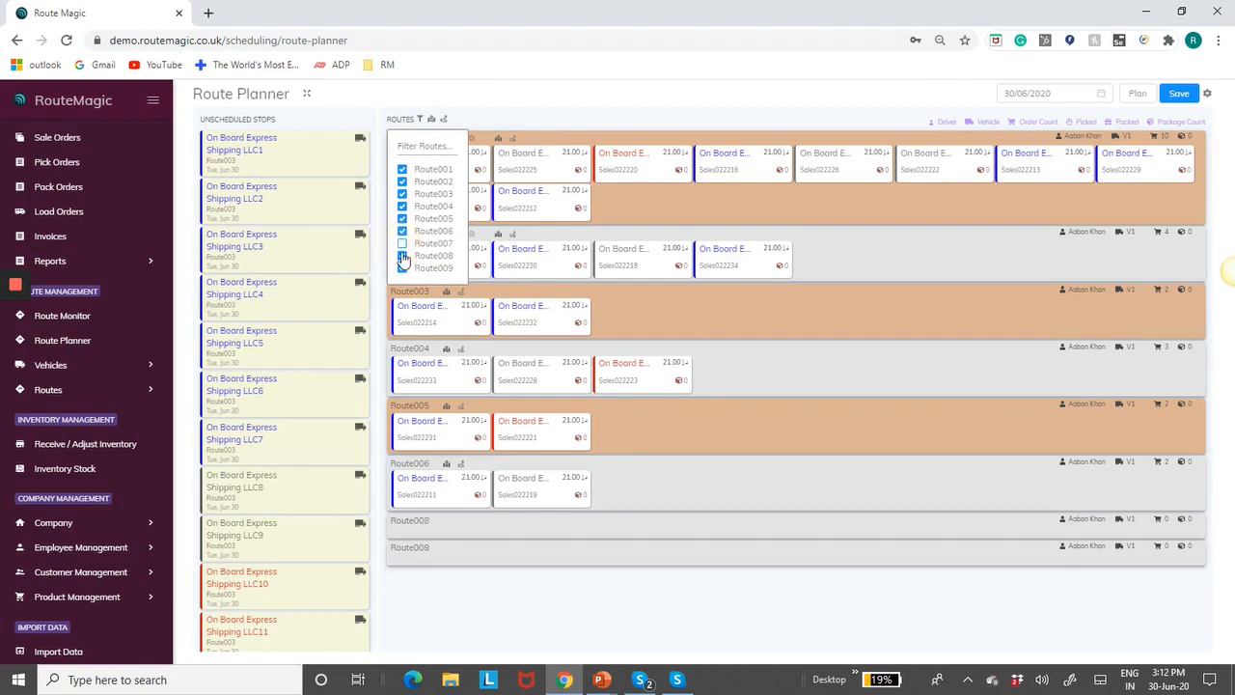
click(403, 256)
click(402, 268)
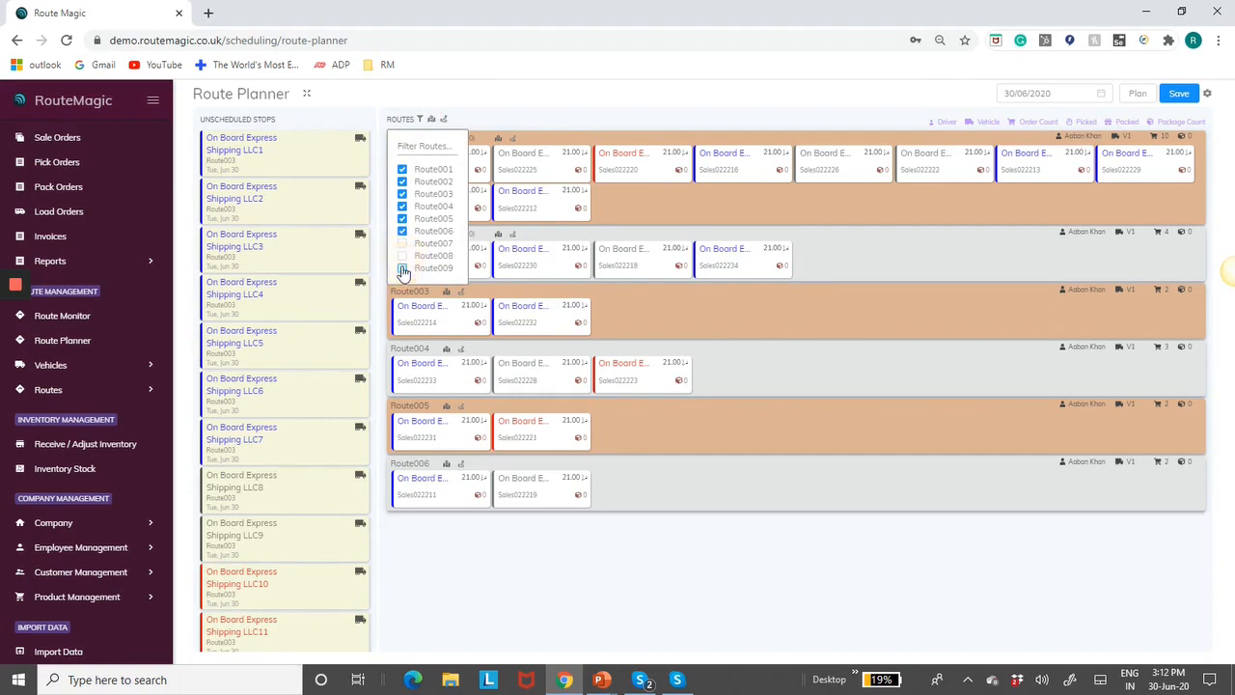
click(598, 569)
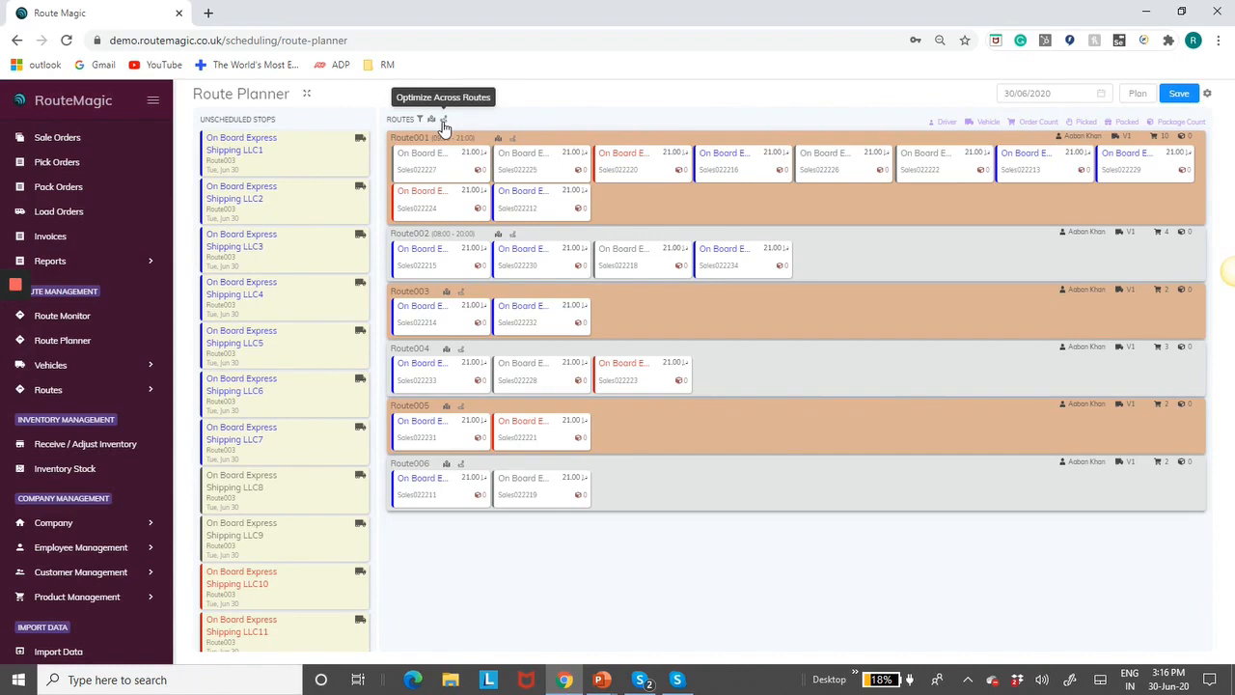
Disable optimised allocation of stops to all routes in the company settings, save, and return to the Route Planner
click(103, 528)
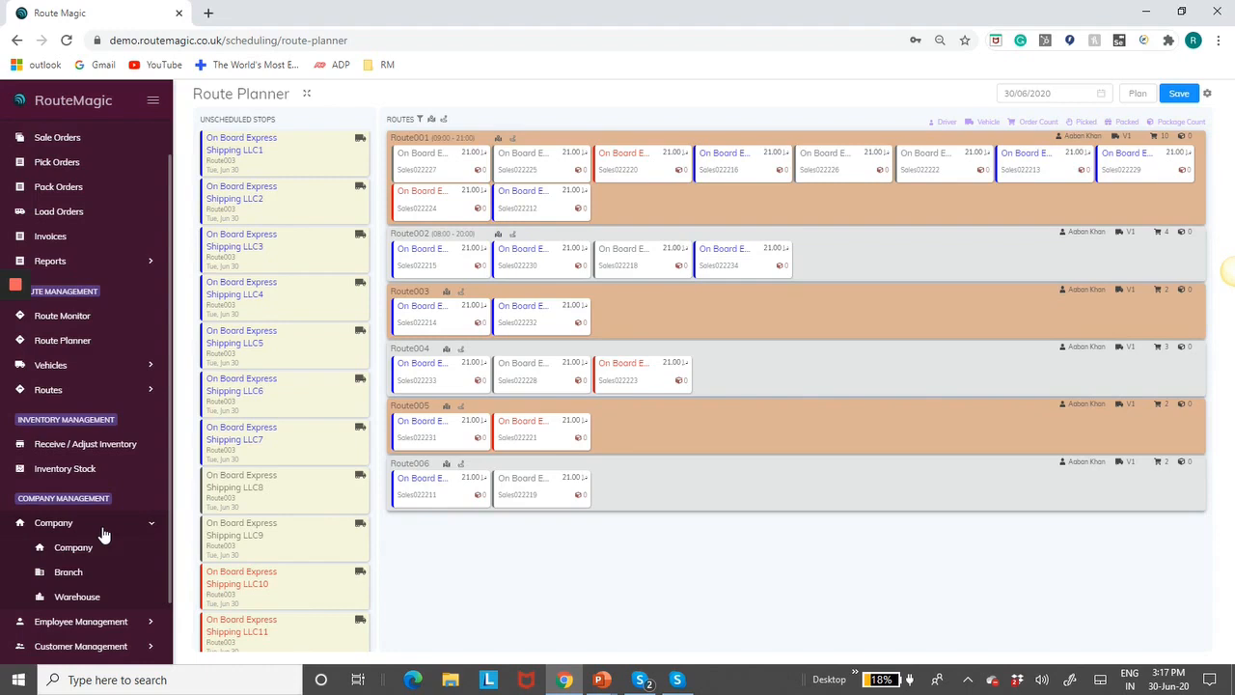
click(83, 548)
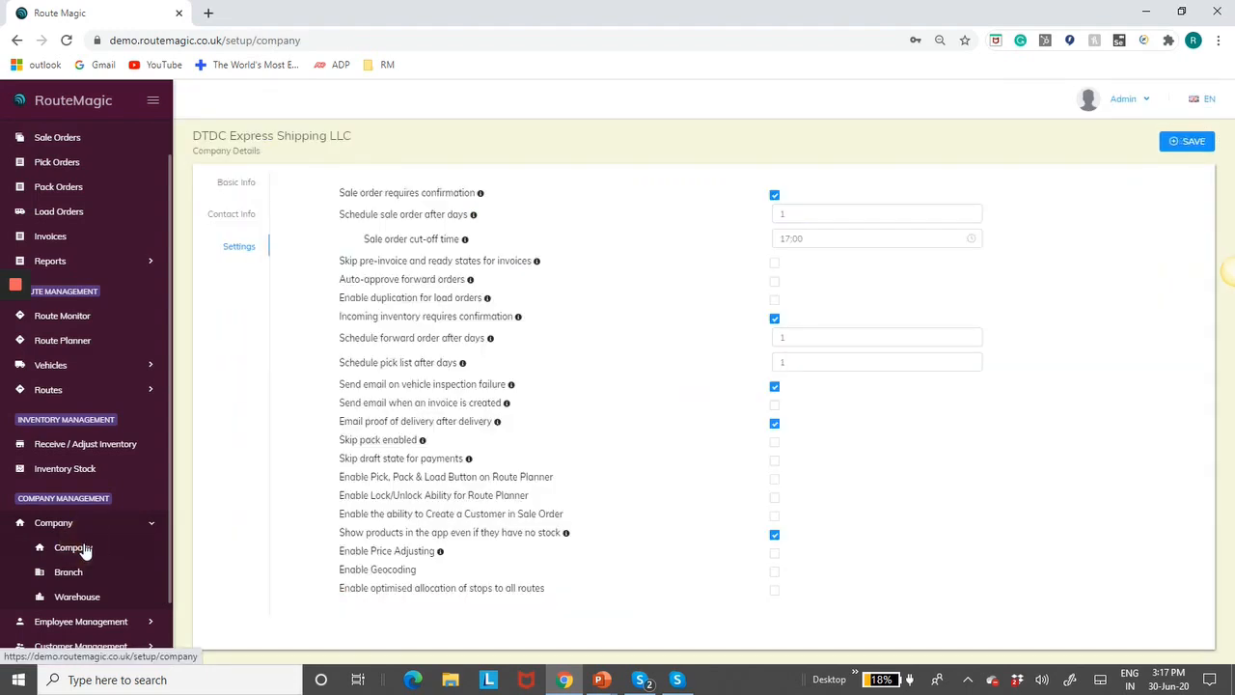
click(240, 247)
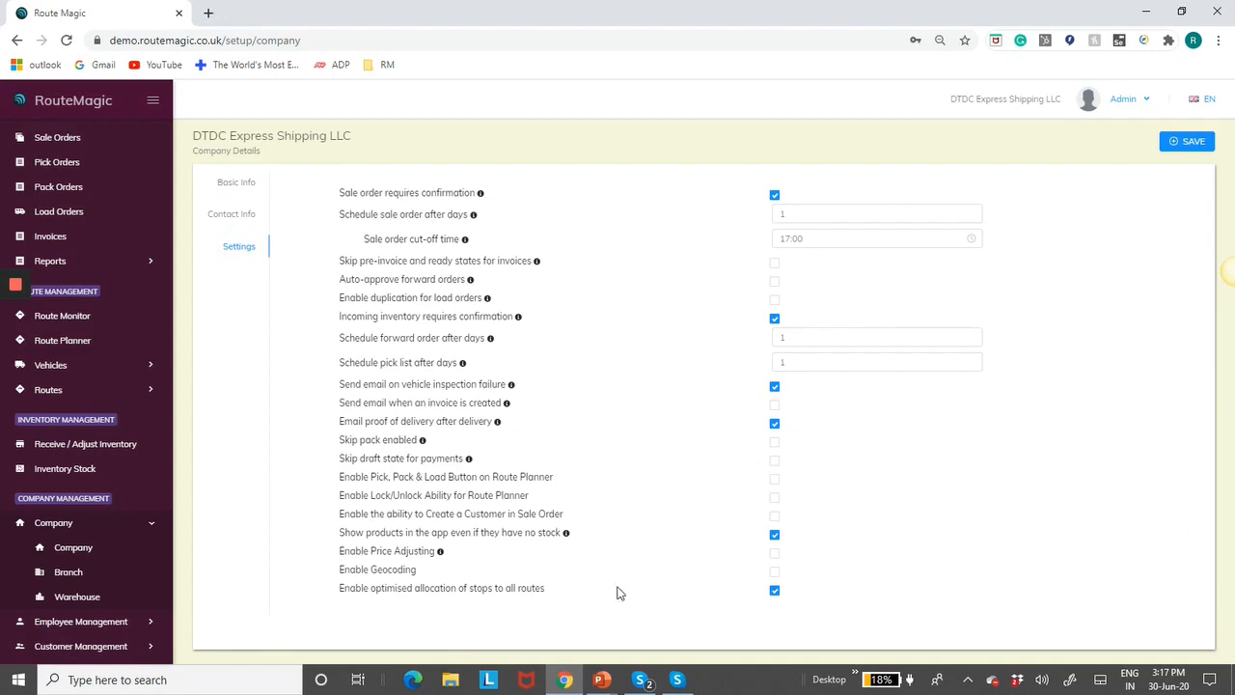
click(777, 591)
click(1190, 142)
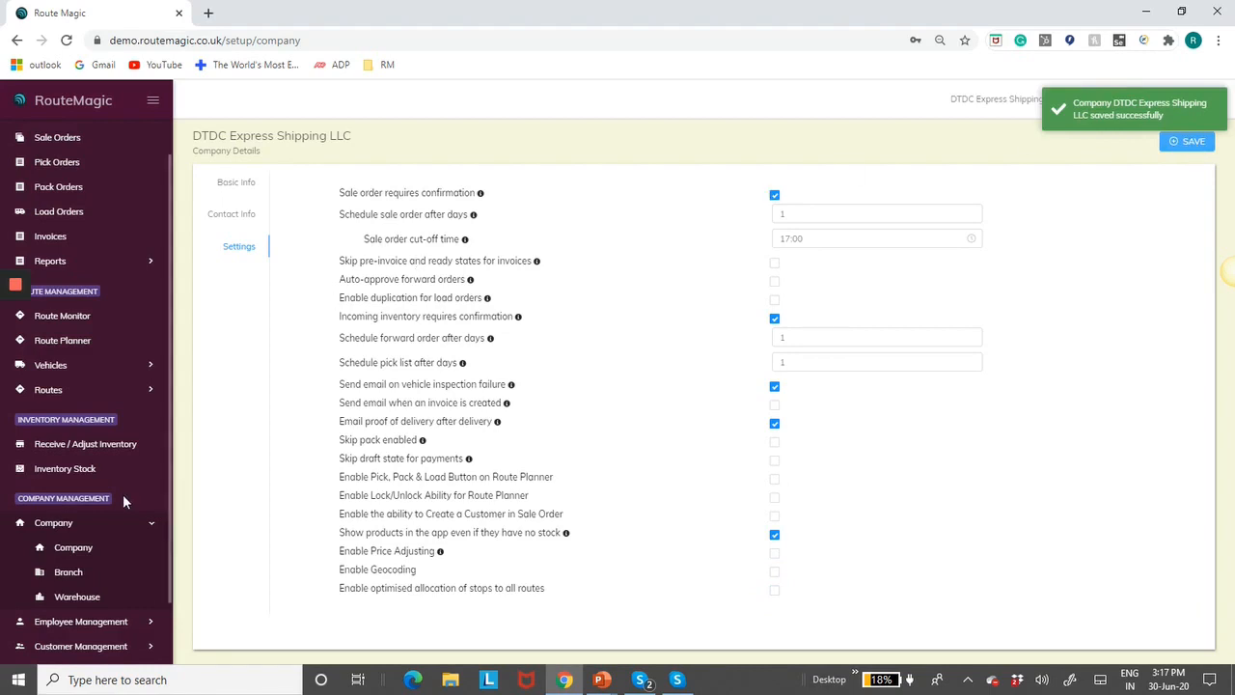
click(62, 341)
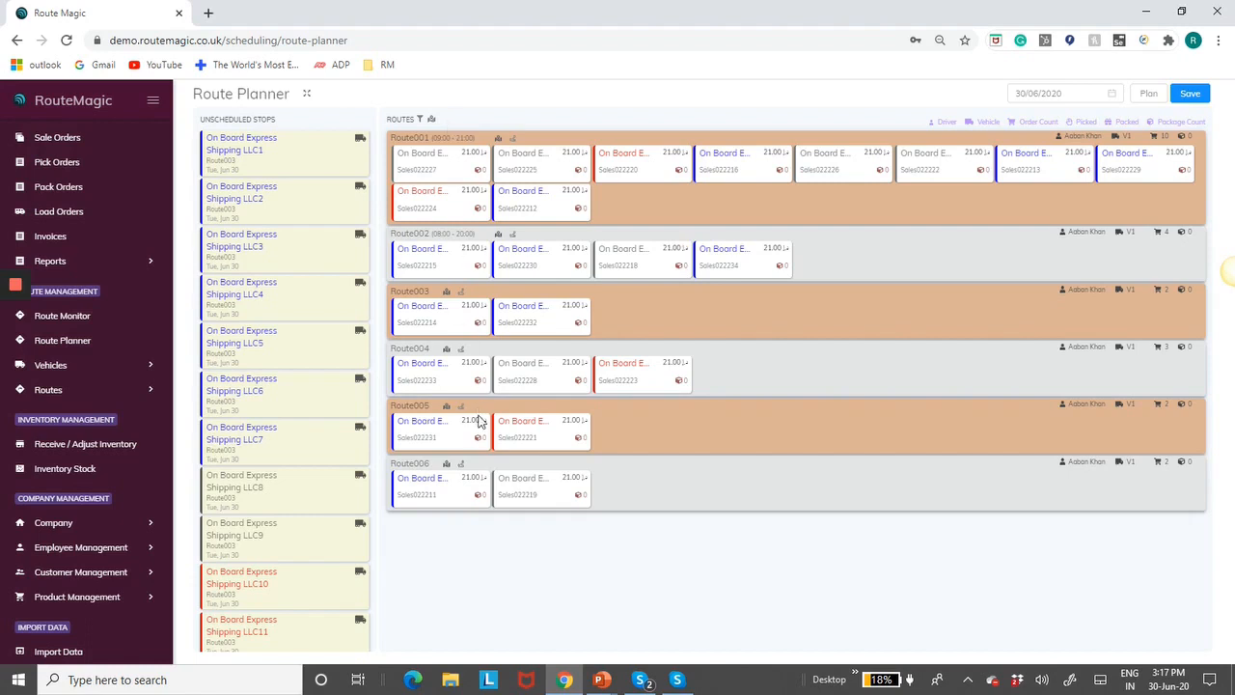
Enable optimised allocation of stops to all routes in the company settings, save, and open the Route Planner's optimisation settings
click(74, 524)
click(83, 547)
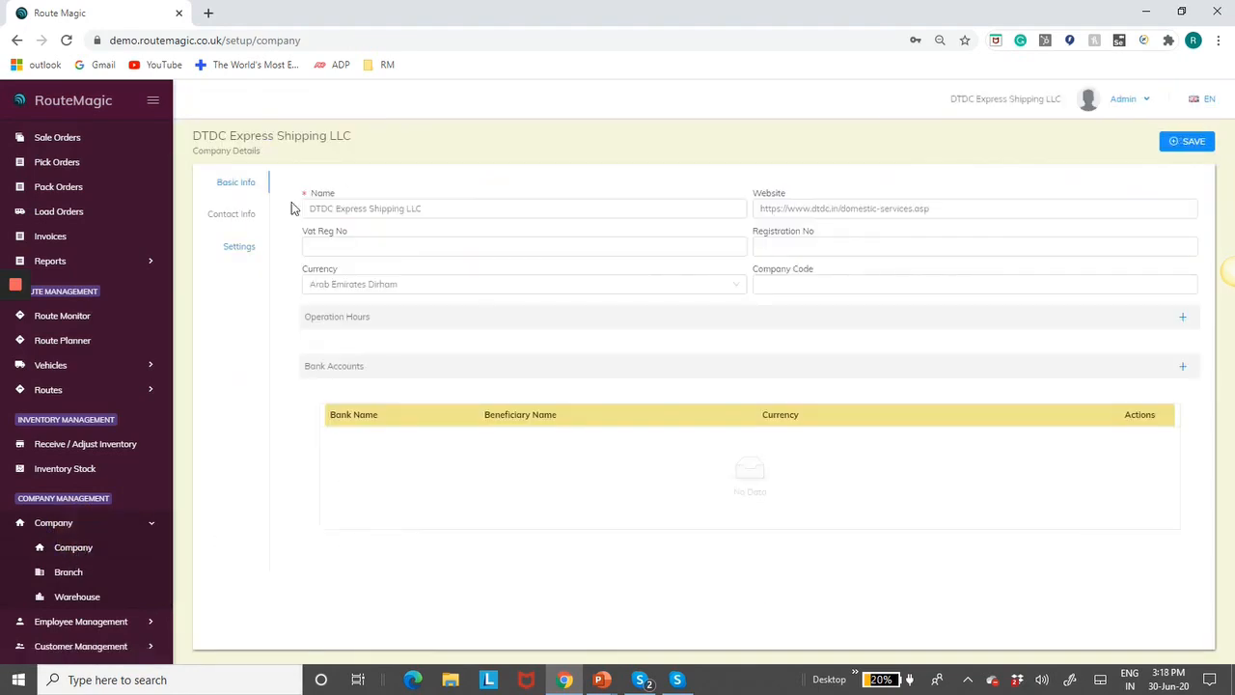
click(237, 247)
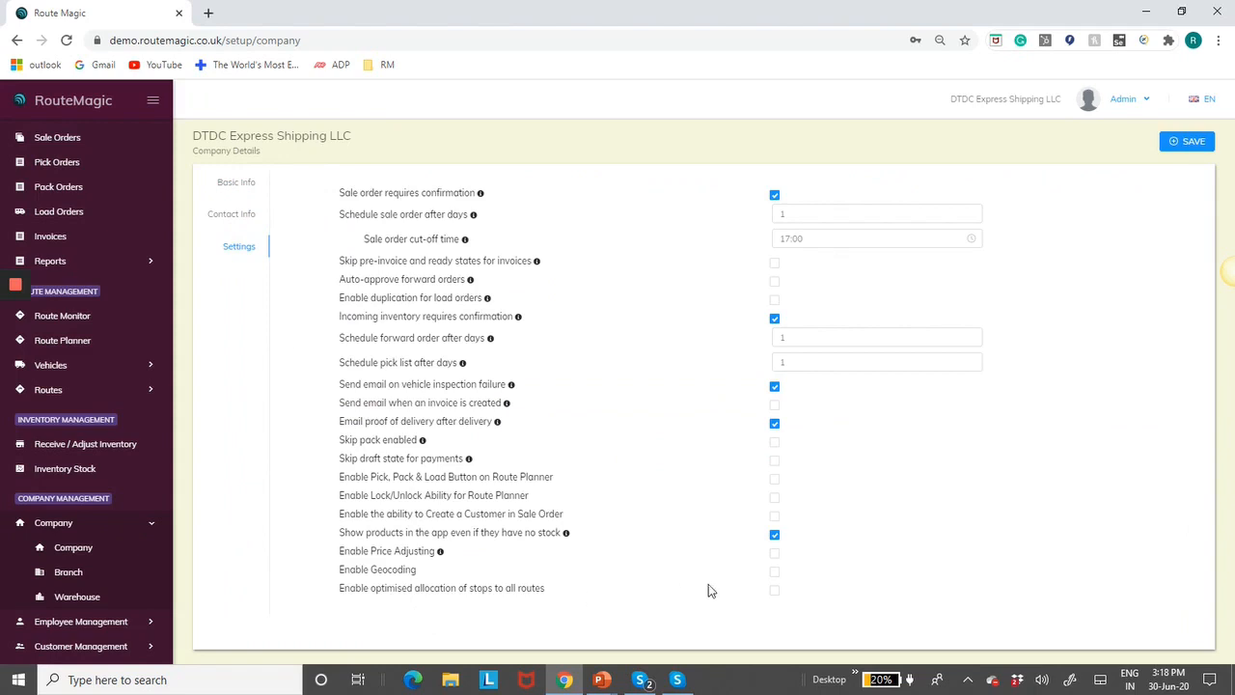
click(775, 593)
click(1189, 145)
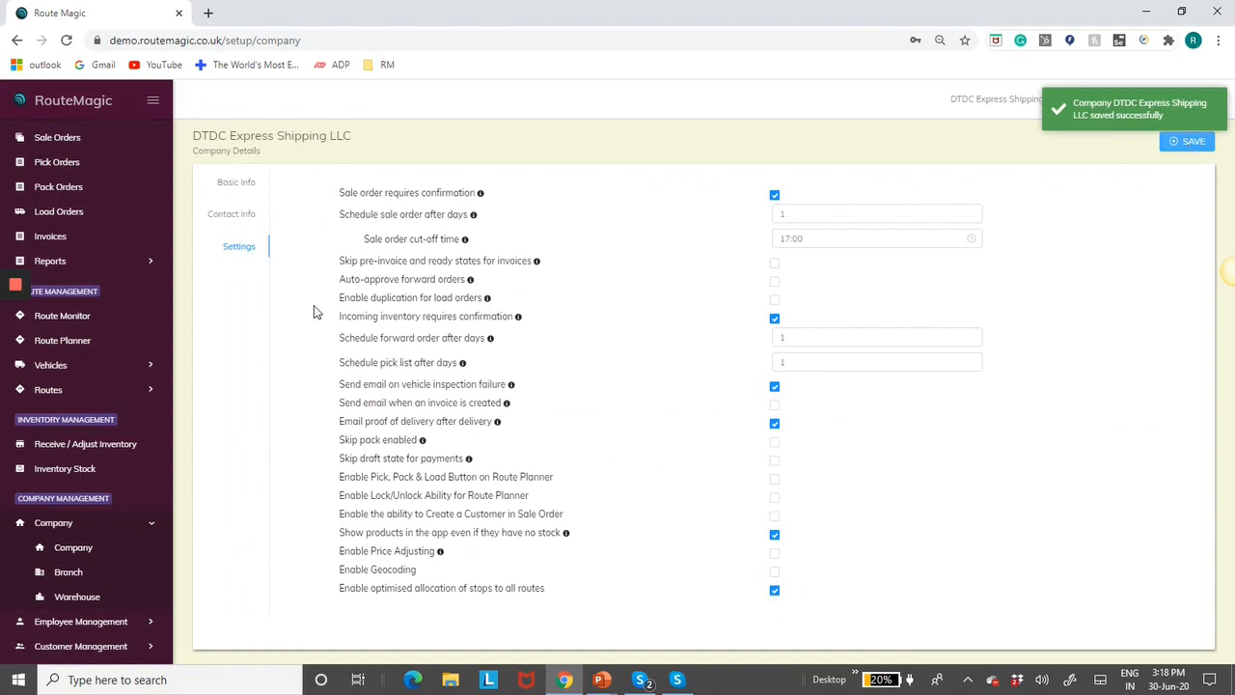
click(70, 345)
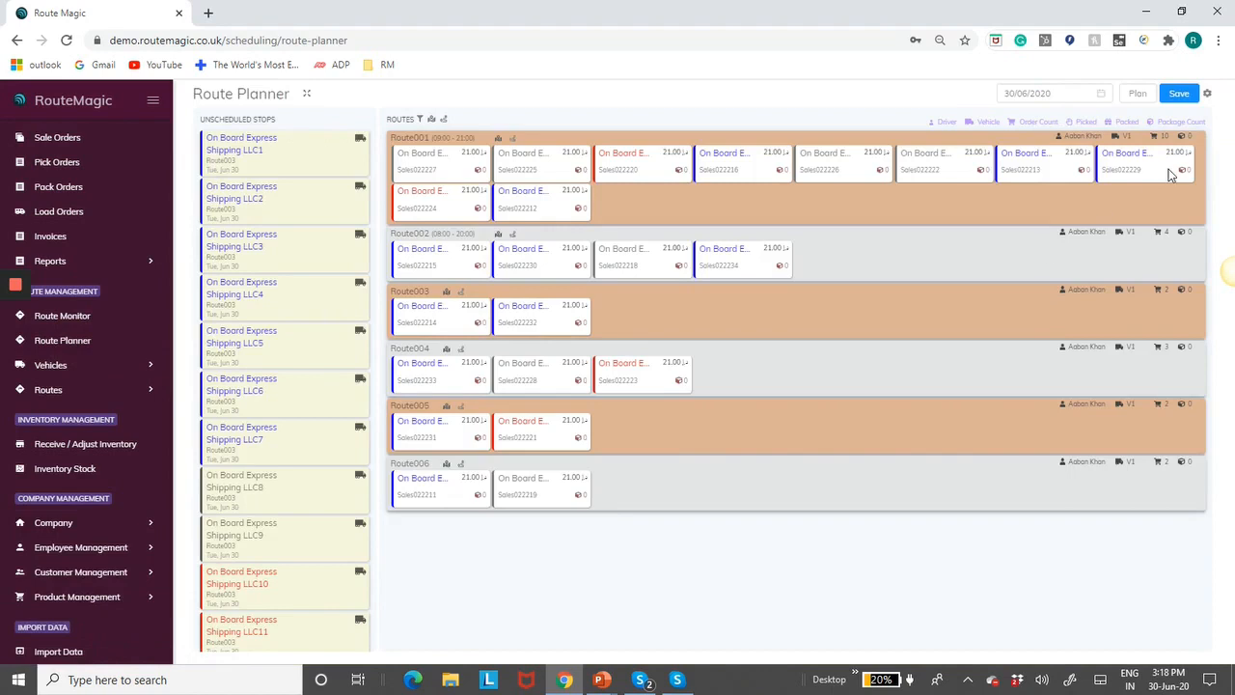
click(1207, 97)
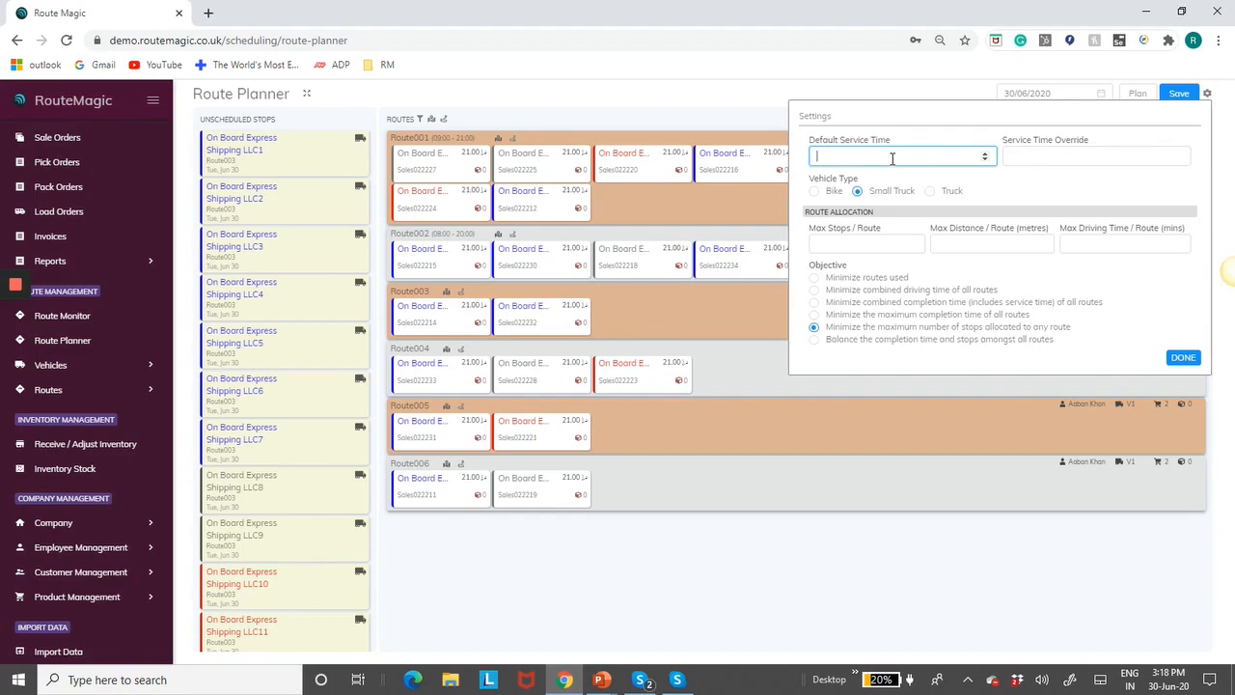
mouse_move(14, 330)
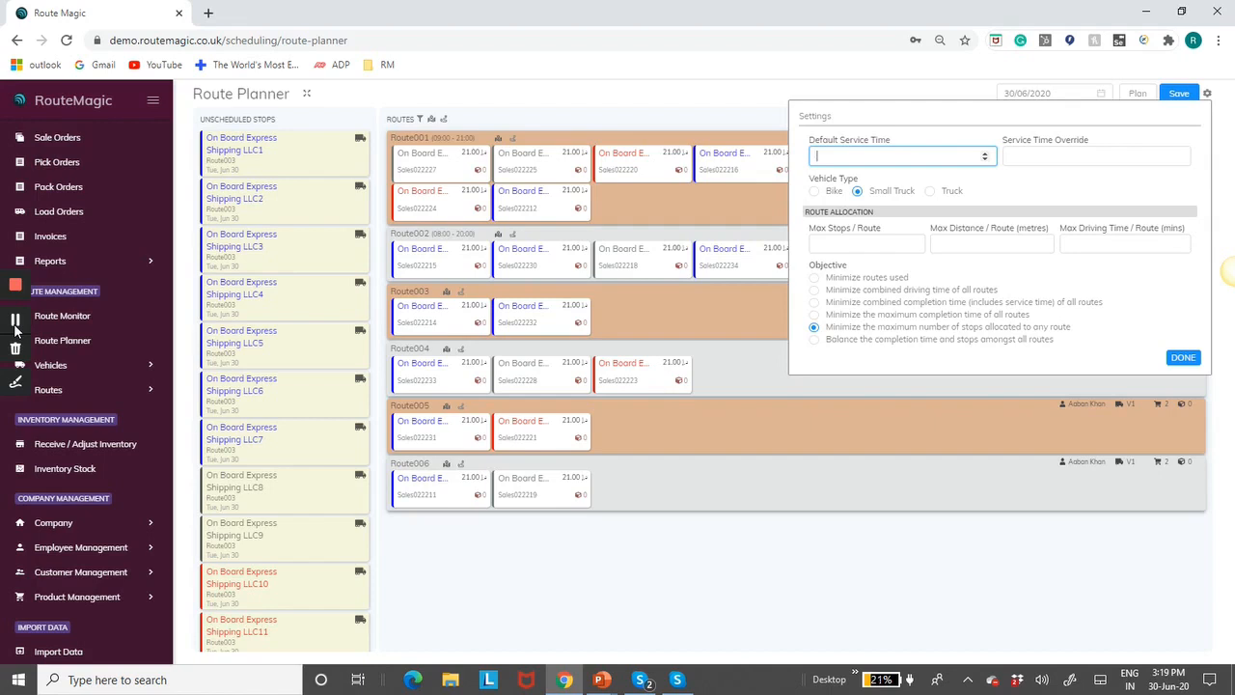
Try out a default service time of 20 and a maximum of 5 stops per route, clearing both values
text(20)
key(BackSpace)
key(BackSpace)
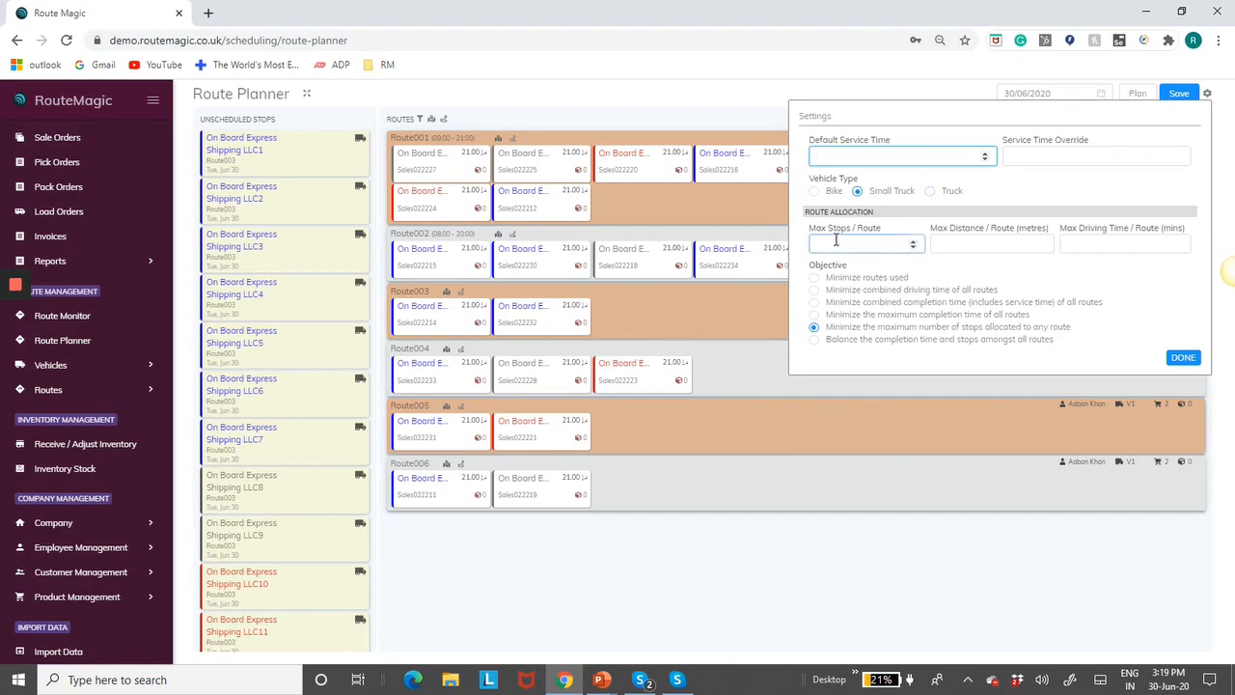
click(955, 241)
click(844, 243)
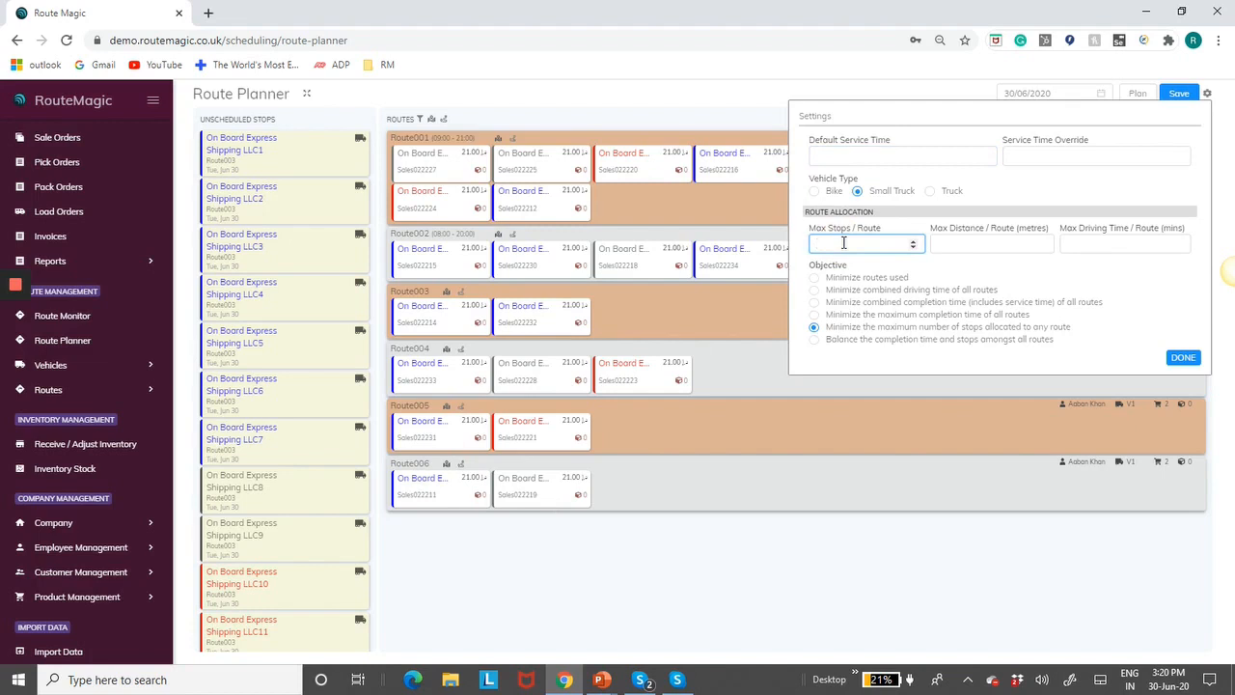
text(3)
text(5)
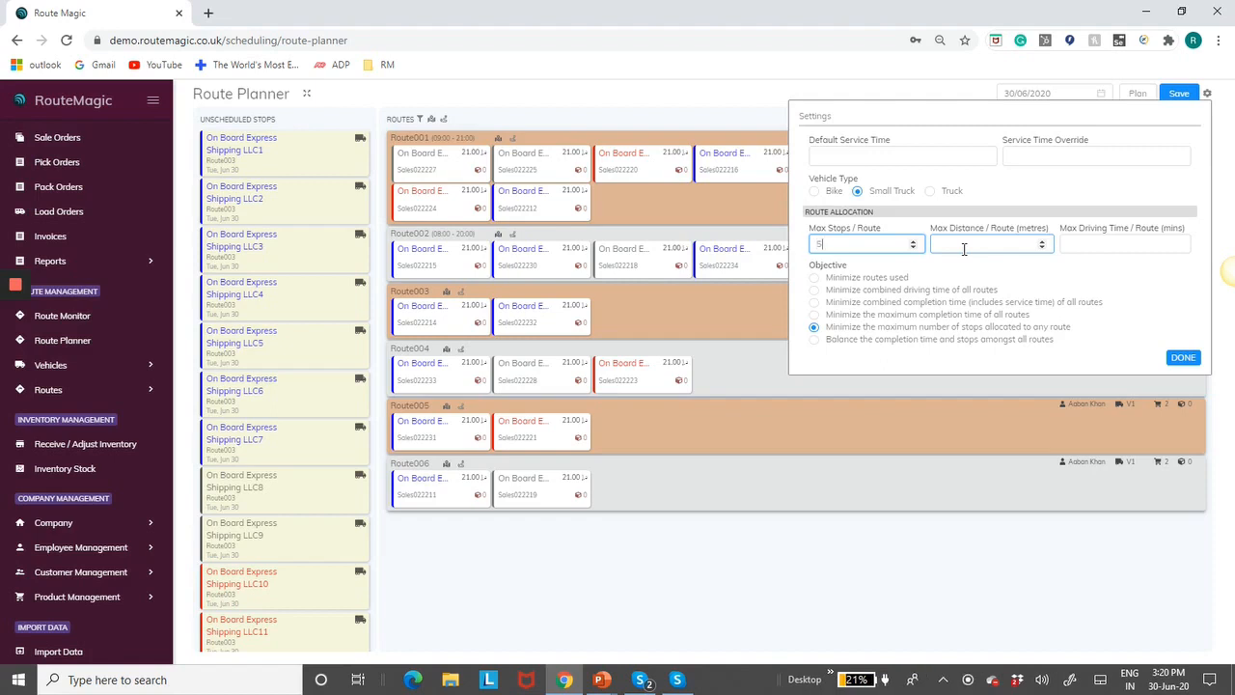
text(0)
key(BackSpace)
key(BackSpace)
Try out a maximum distance per route of 50000 metres and clear the value
click(962, 252)
text(5)
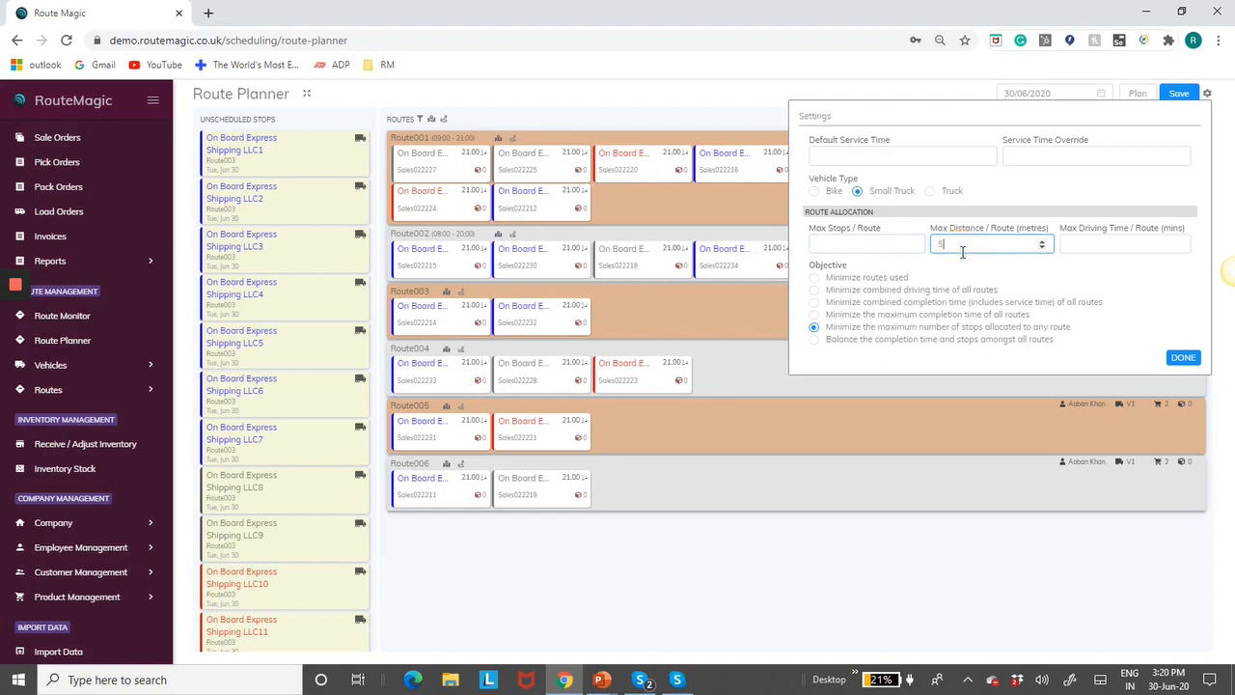
text(0000)
key(BackSpace)
key(BackSpace)
key(BackSpace)
key(BackSpace)
key(BackSpace)
Try out a maximum driving time per route of 120 minutes and clear the value
click(1084, 241)
text(120)
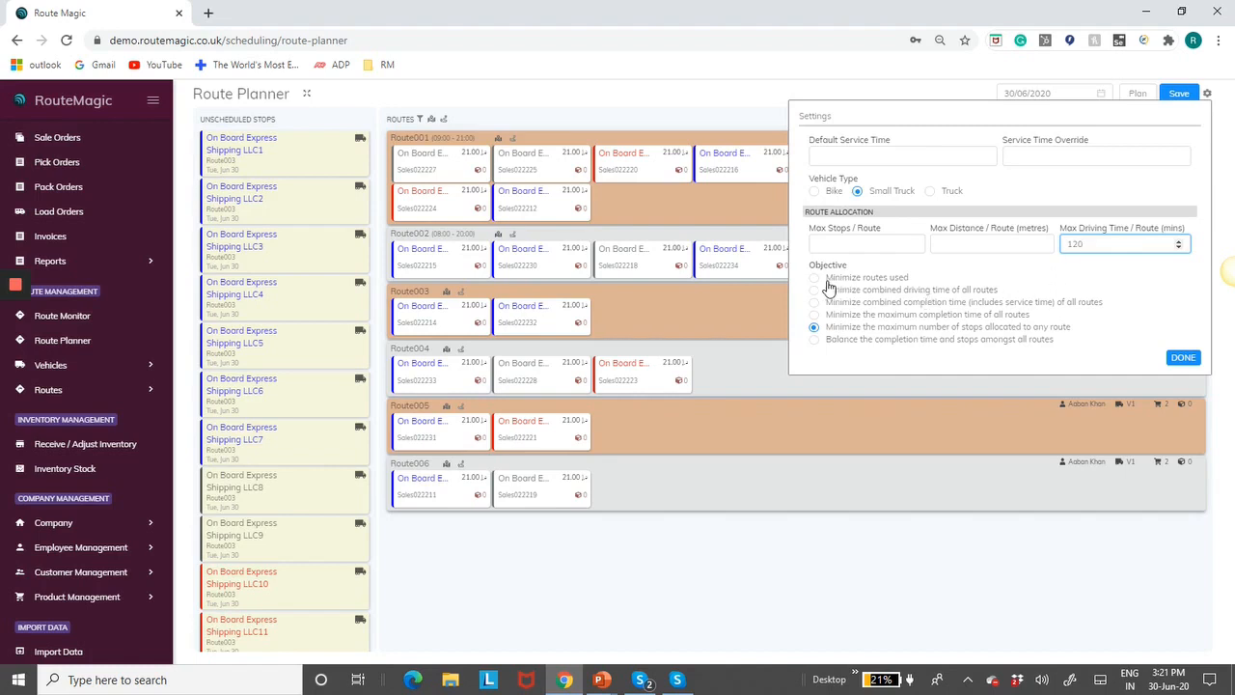
key(BackSpace)
key(BackSpace)
key(BackSpace)
Set the allocation objective to Minimize routes used and optimise the stops across all routes
click(816, 281)
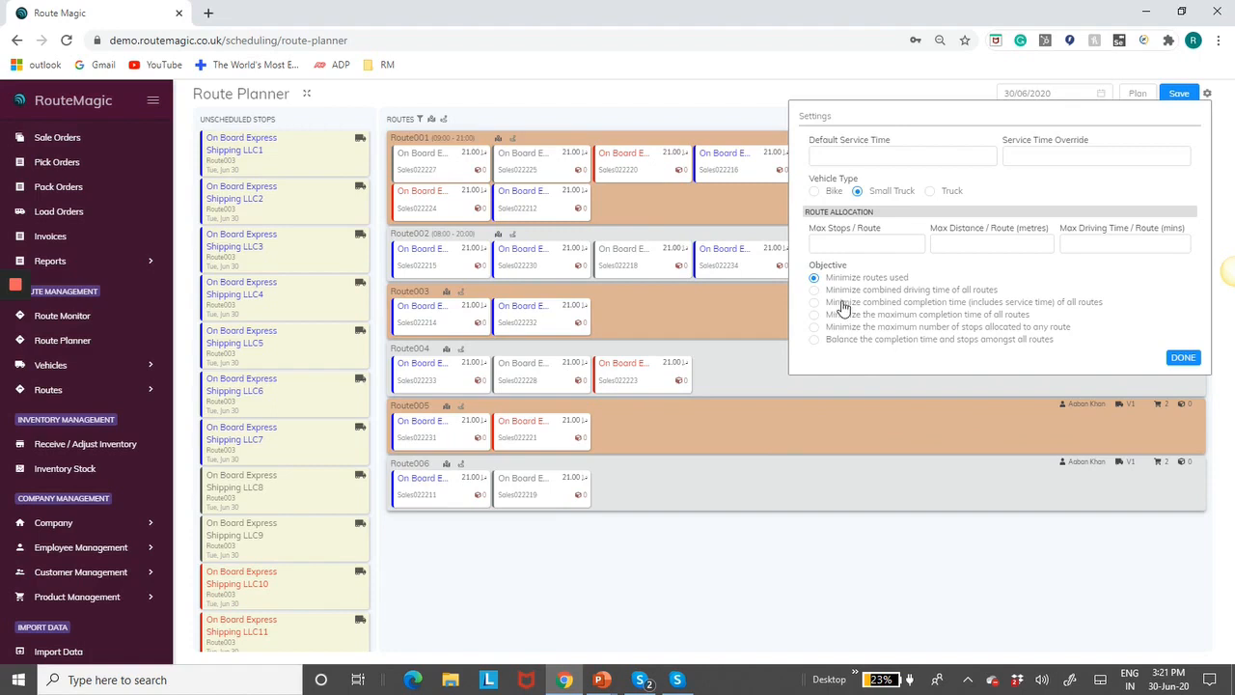
click(1192, 358)
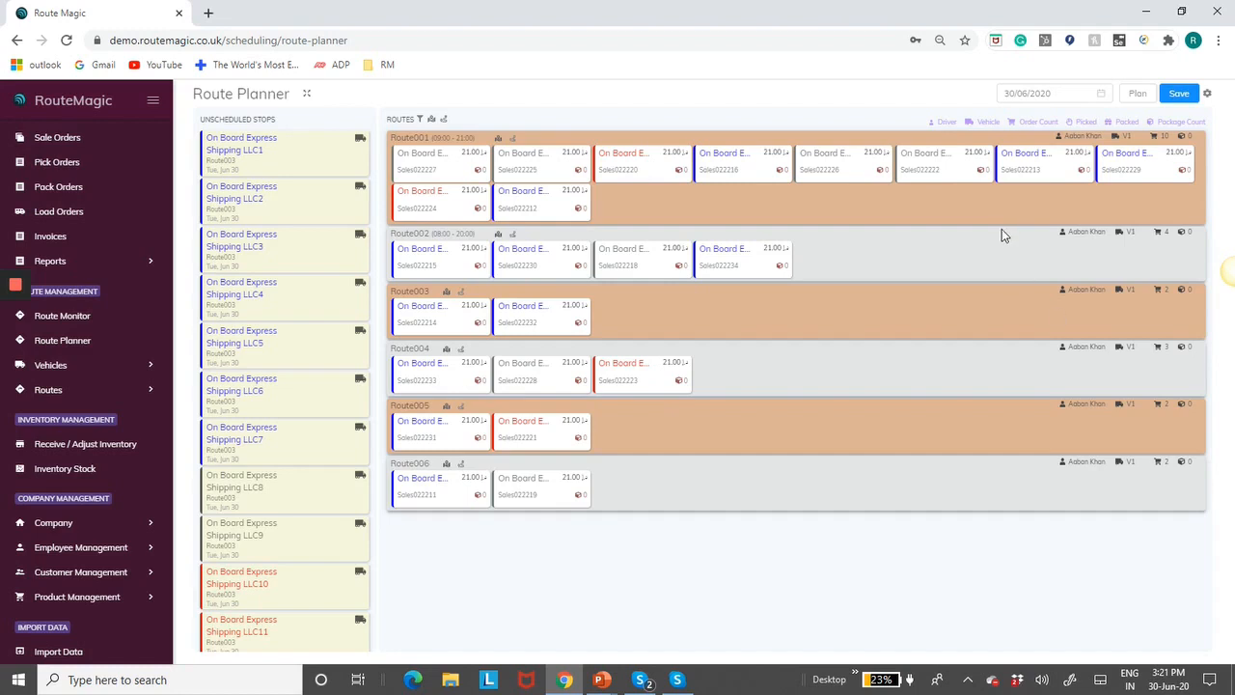
click(445, 122)
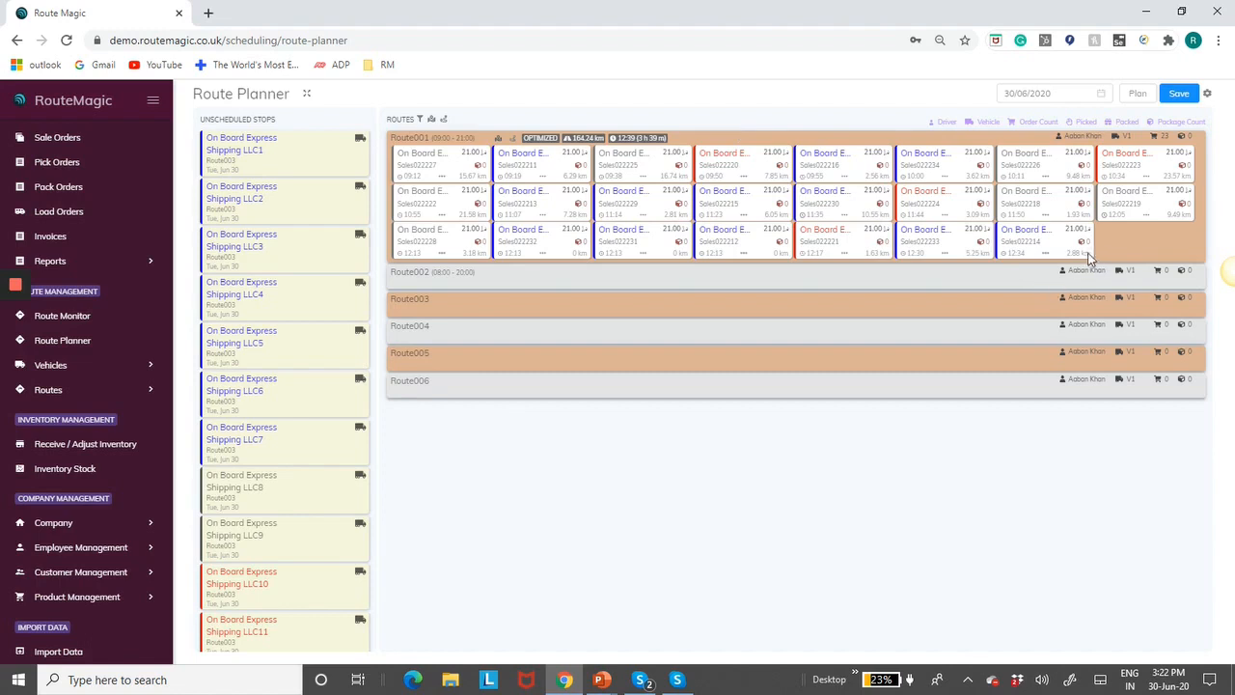
Examine the optimised stops on the map of all routes with stop names shown, and close the map
mouse_move(1084, 255)
click(431, 121)
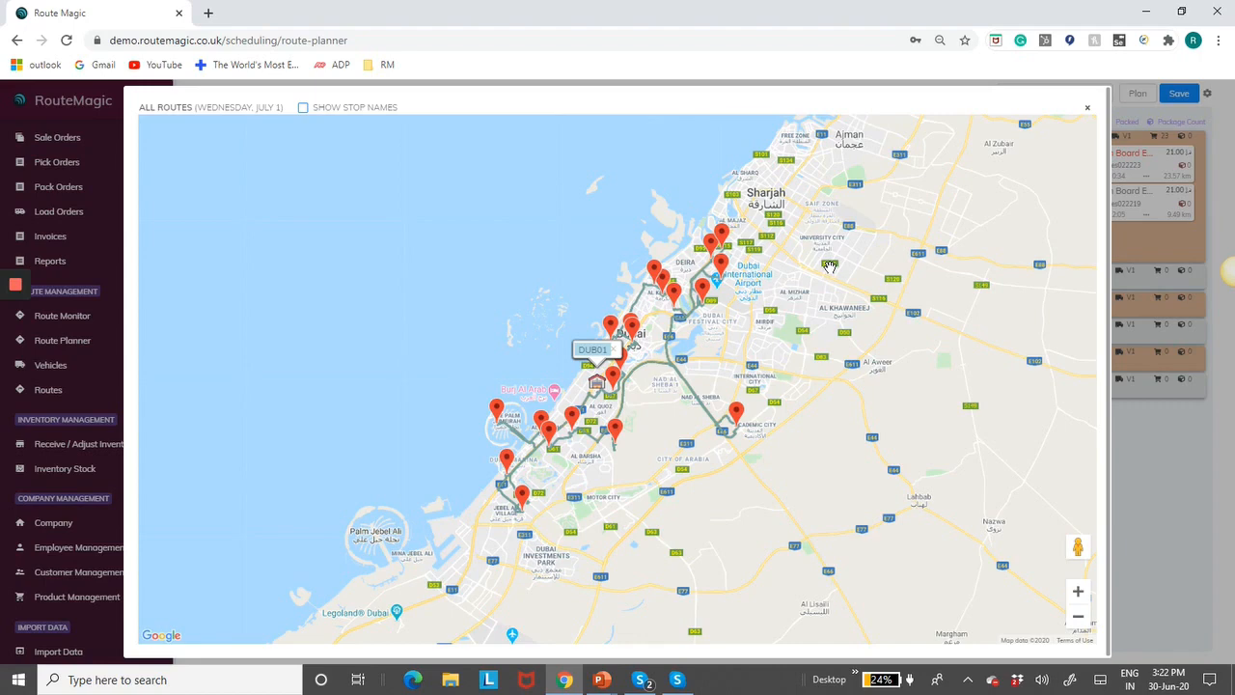
click(302, 109)
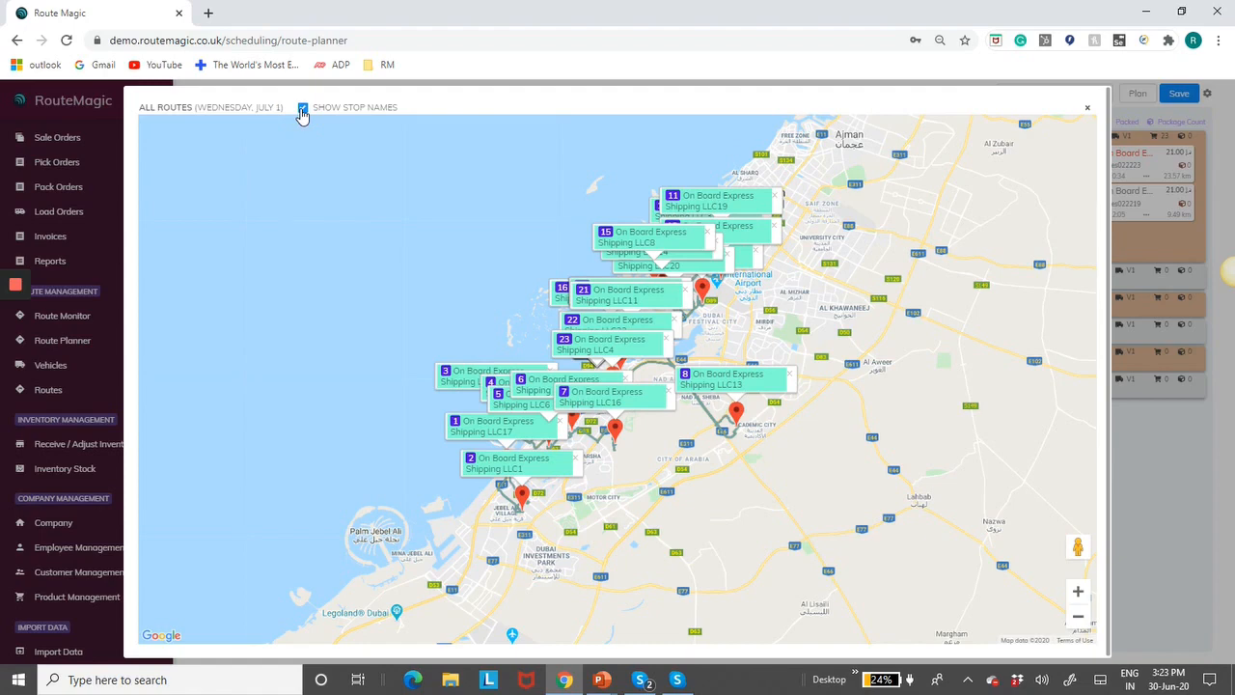
click(1085, 111)
mouse_move(822, 262)
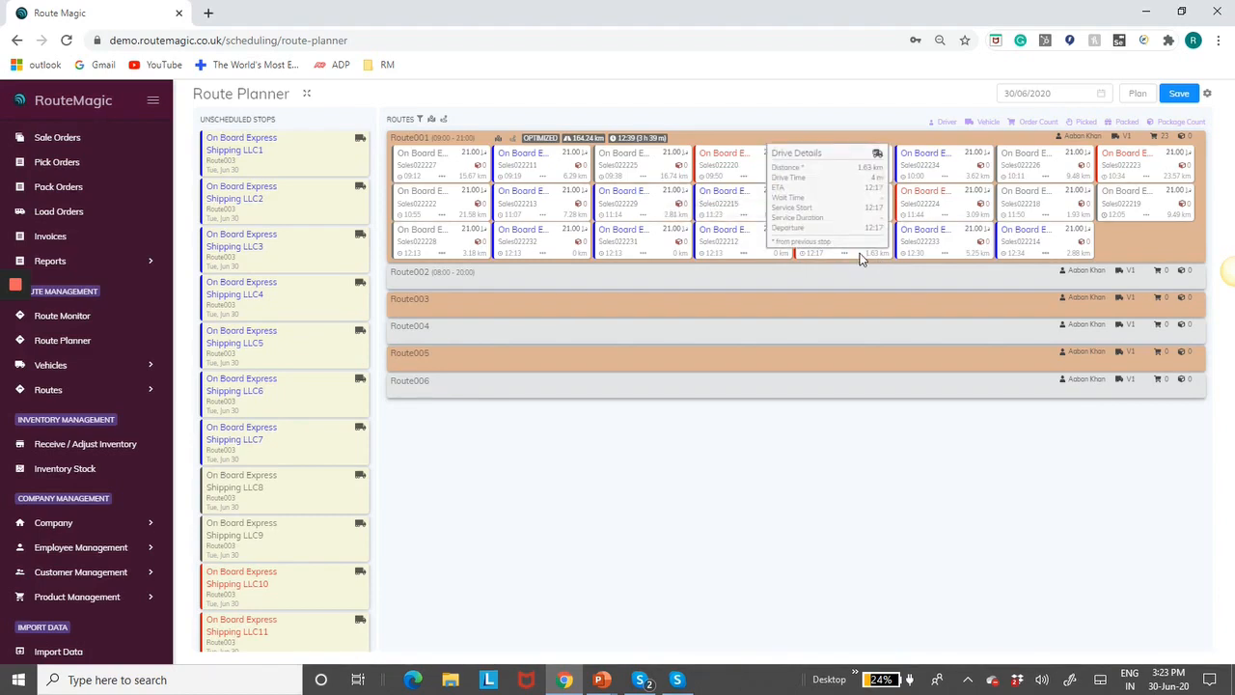
Set the default service time to 20 in the planner settings and optimise all routes again
click(1208, 94)
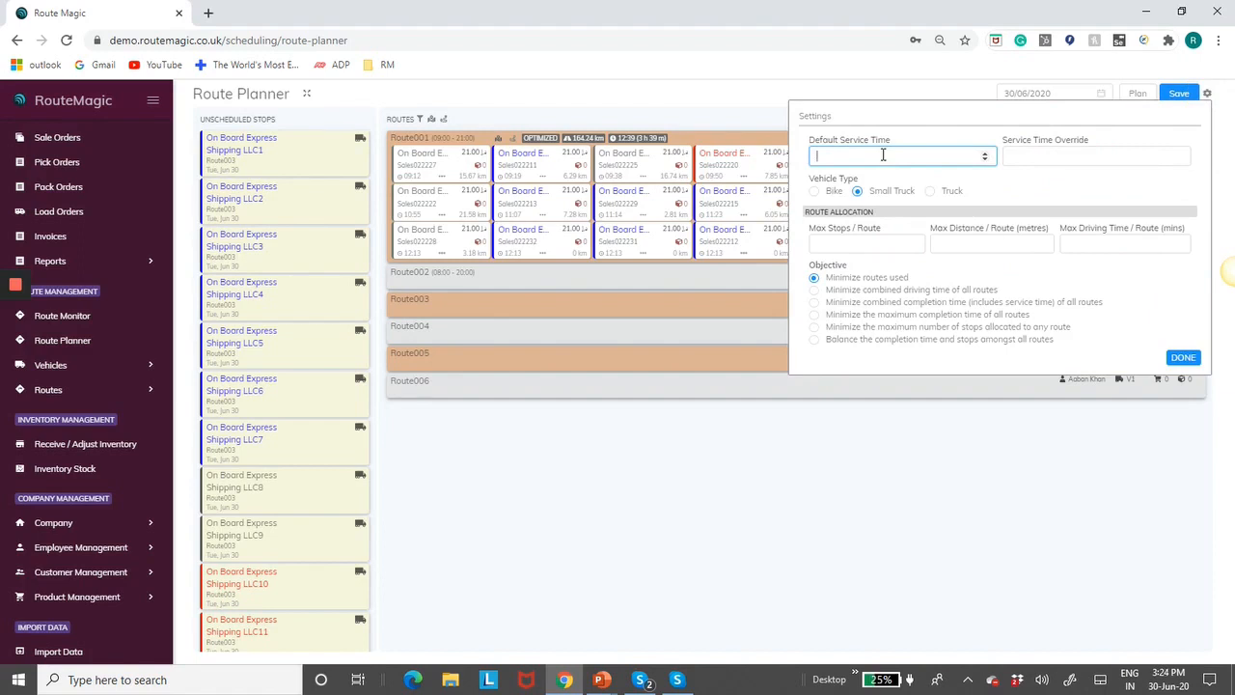
text(20)
click(1181, 358)
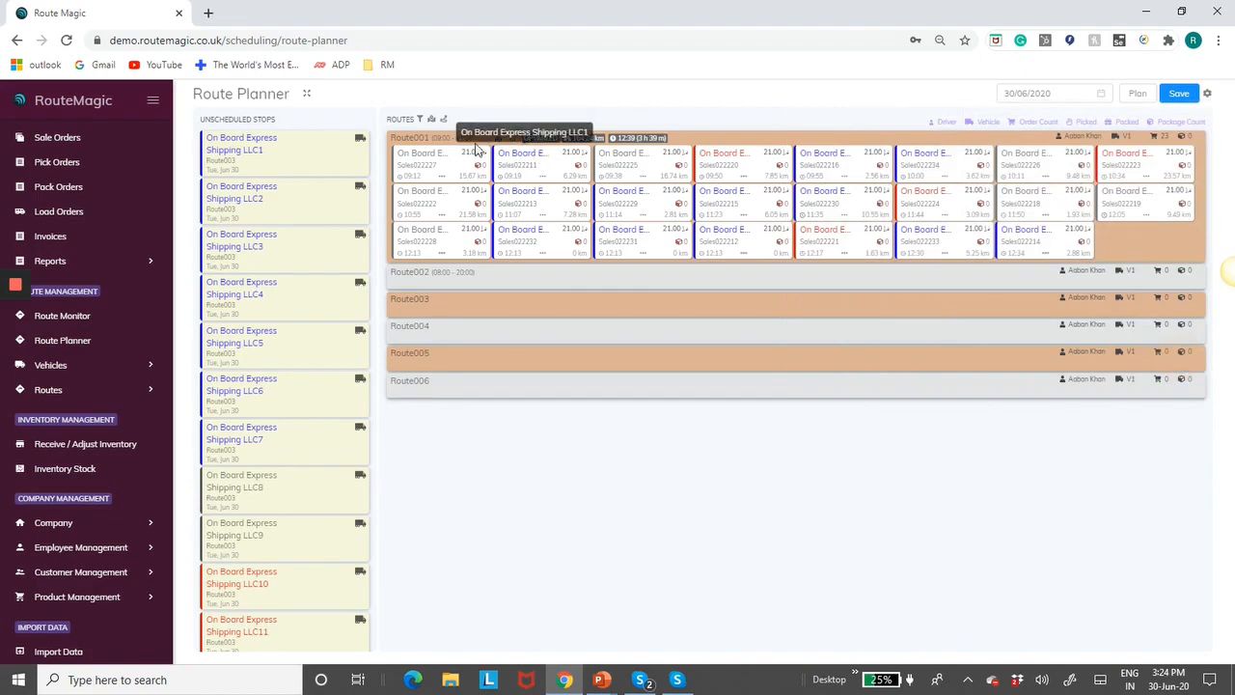
click(443, 120)
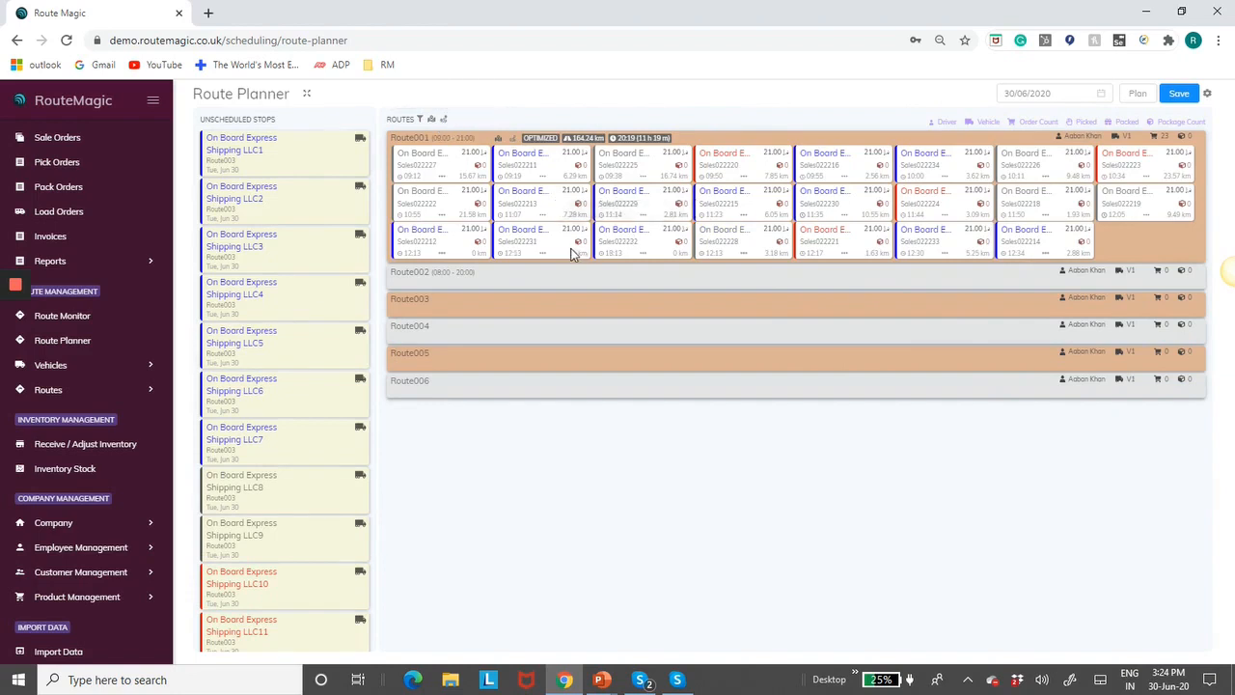
mouse_move(580, 255)
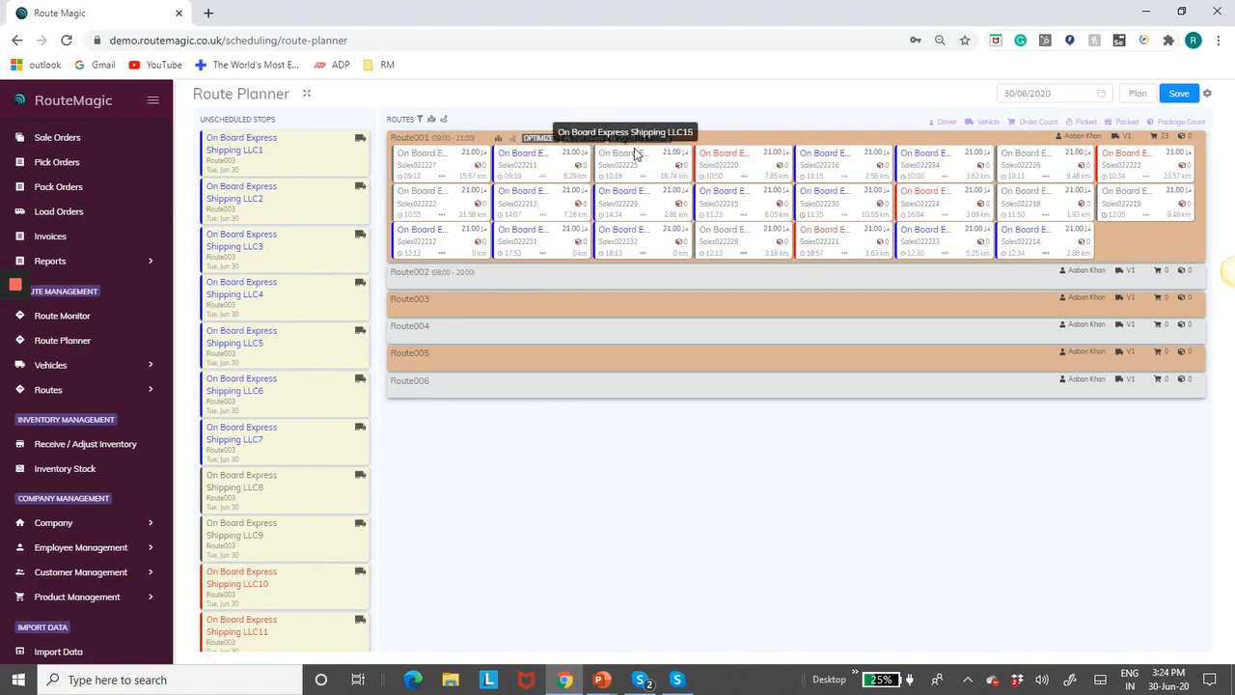
mouse_move(557, 179)
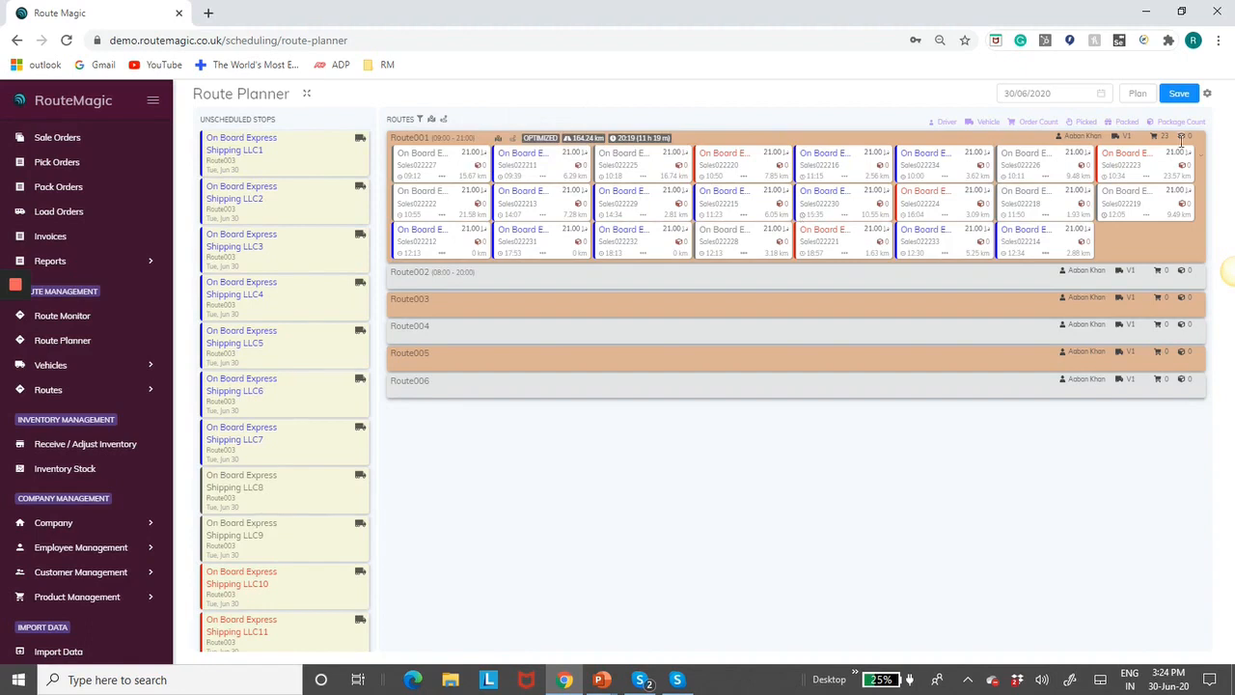
Set the objective to Minimize combined driving time of all routes with a 120-minute maximum driving time per route, and re-optimise all routes
click(1207, 95)
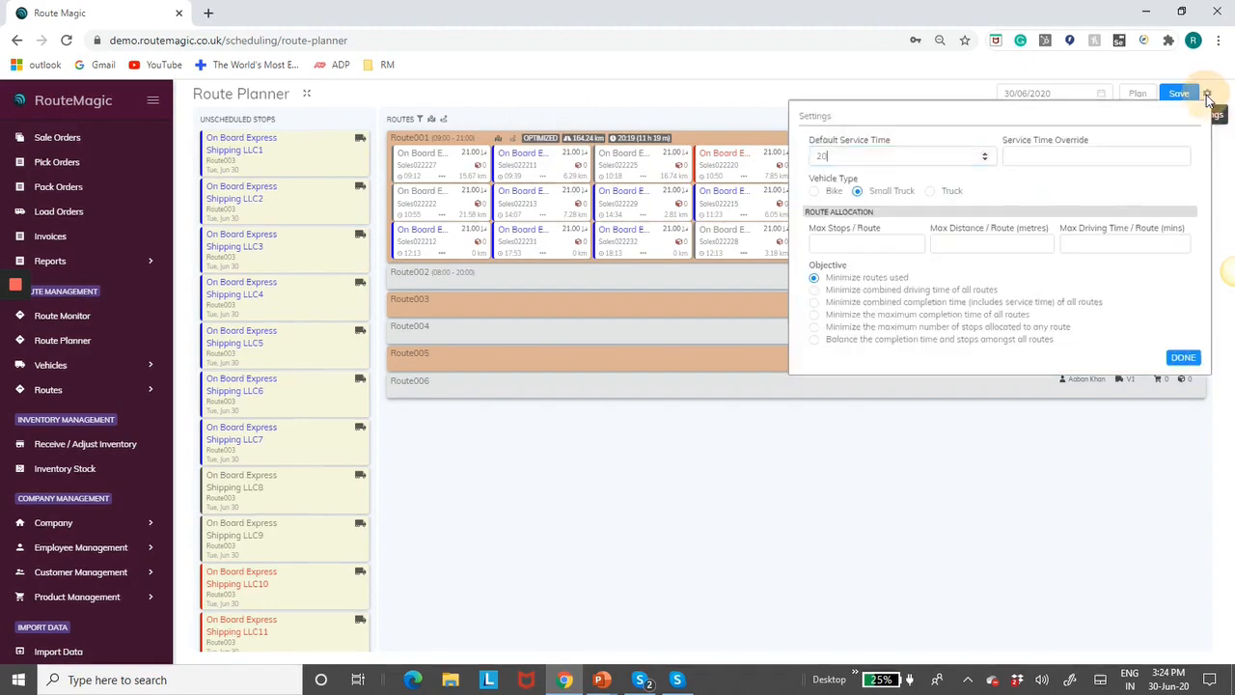
click(814, 291)
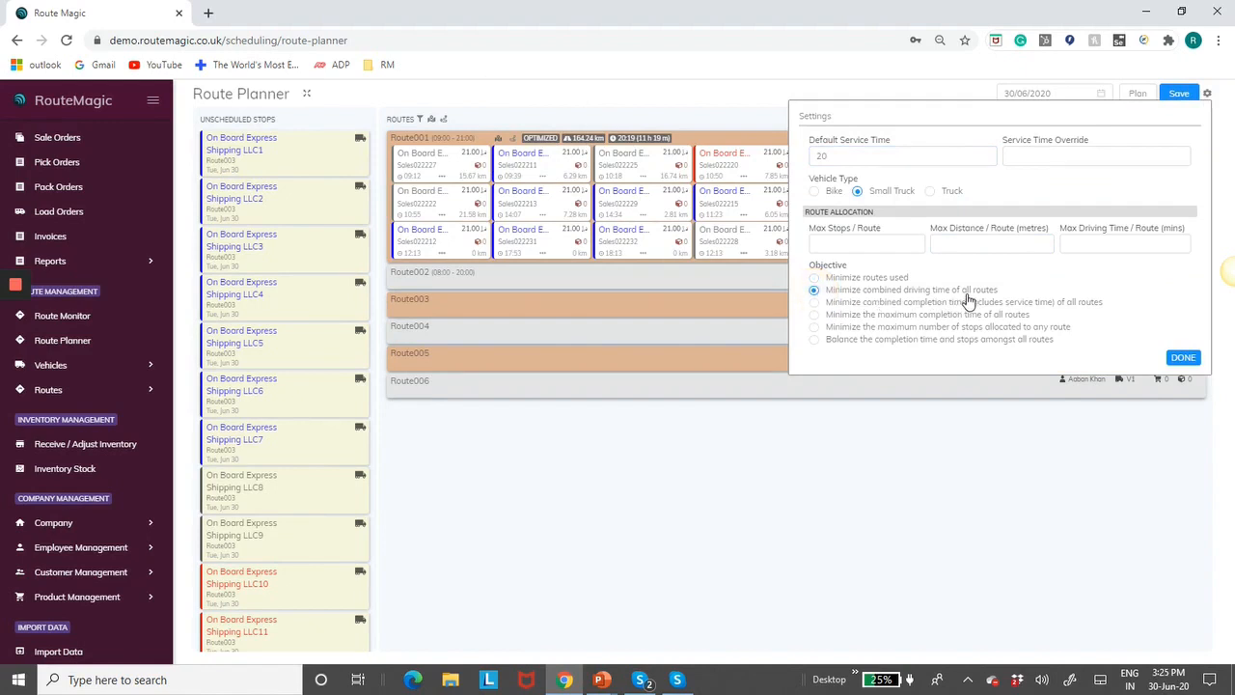
click(1082, 246)
text(120)
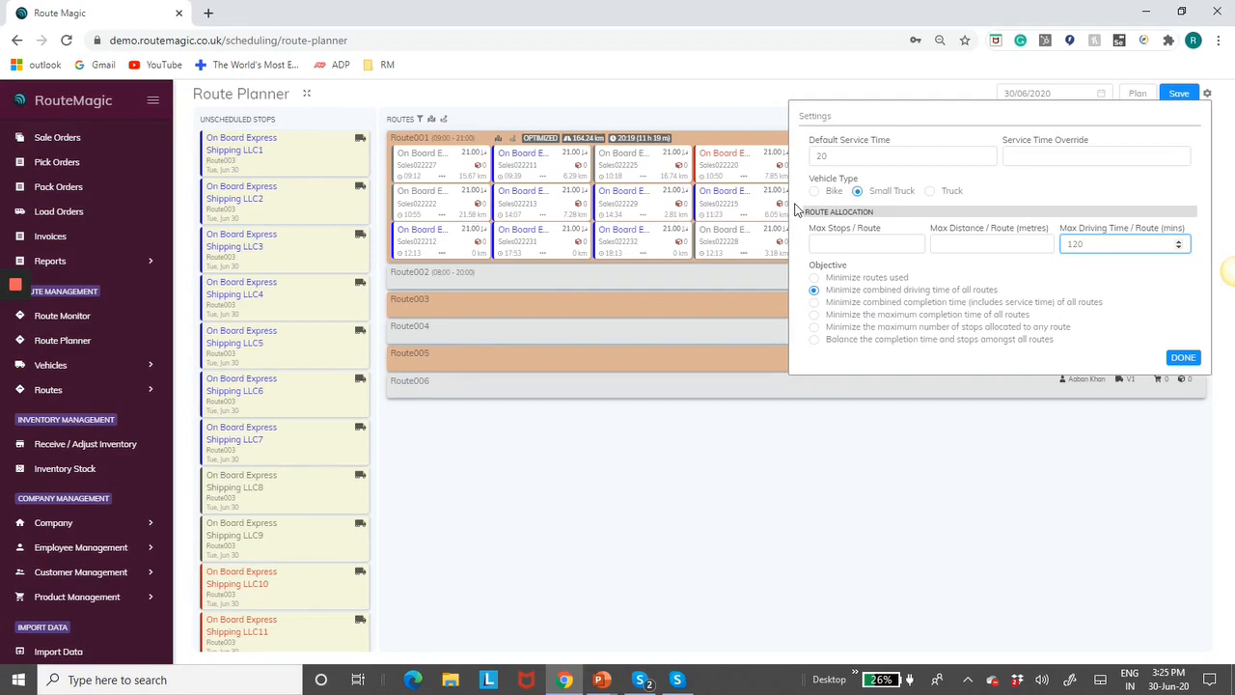
click(1186, 359)
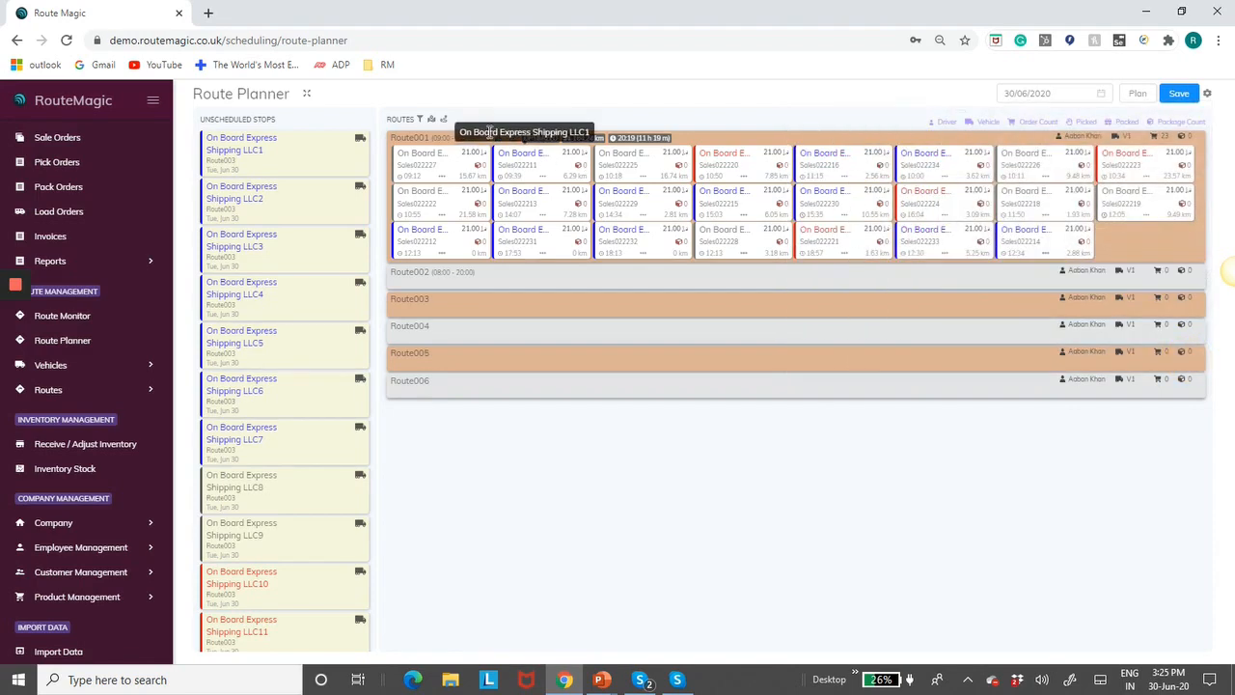
click(443, 121)
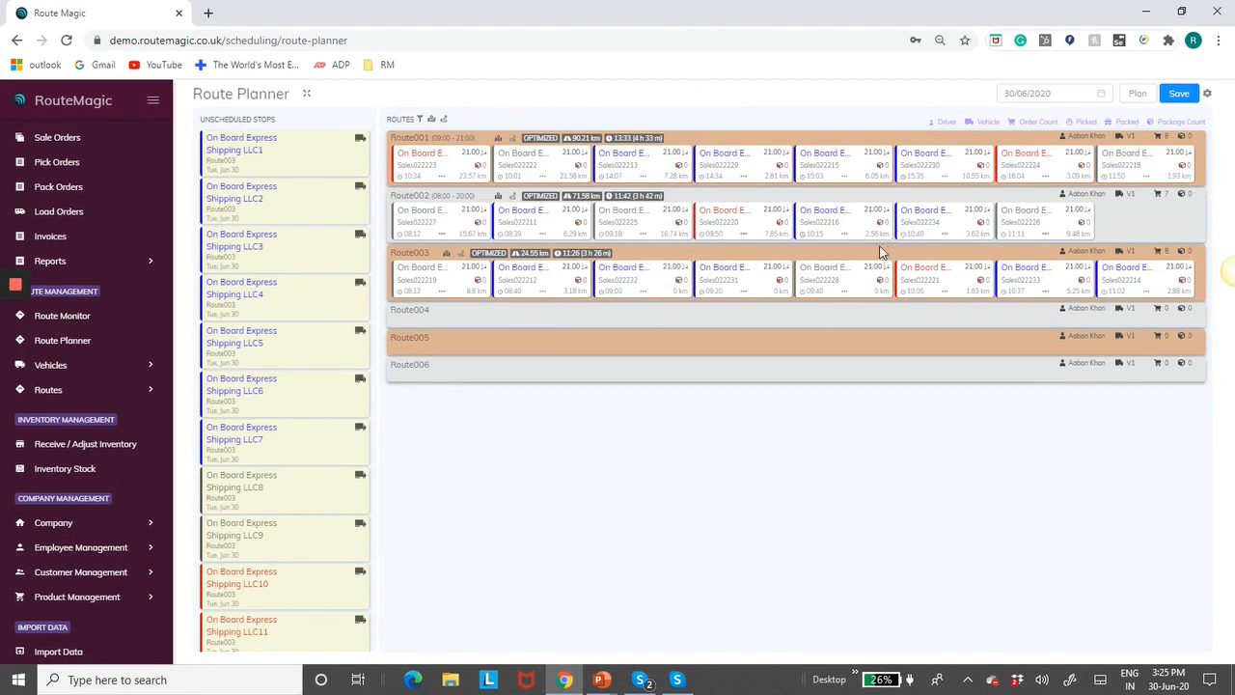
Clear the default service time in the planner settings and optimise all routes again
click(1209, 99)
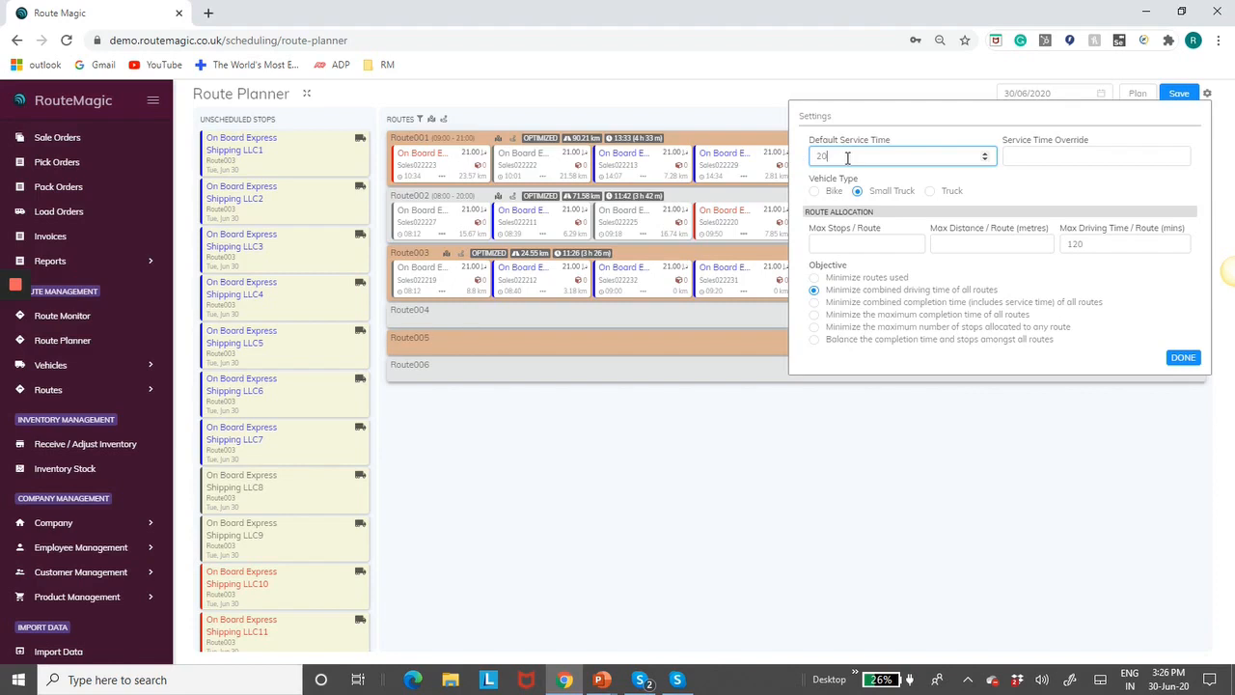
key(BackSpace)
key(BackSpace)
click(1178, 359)
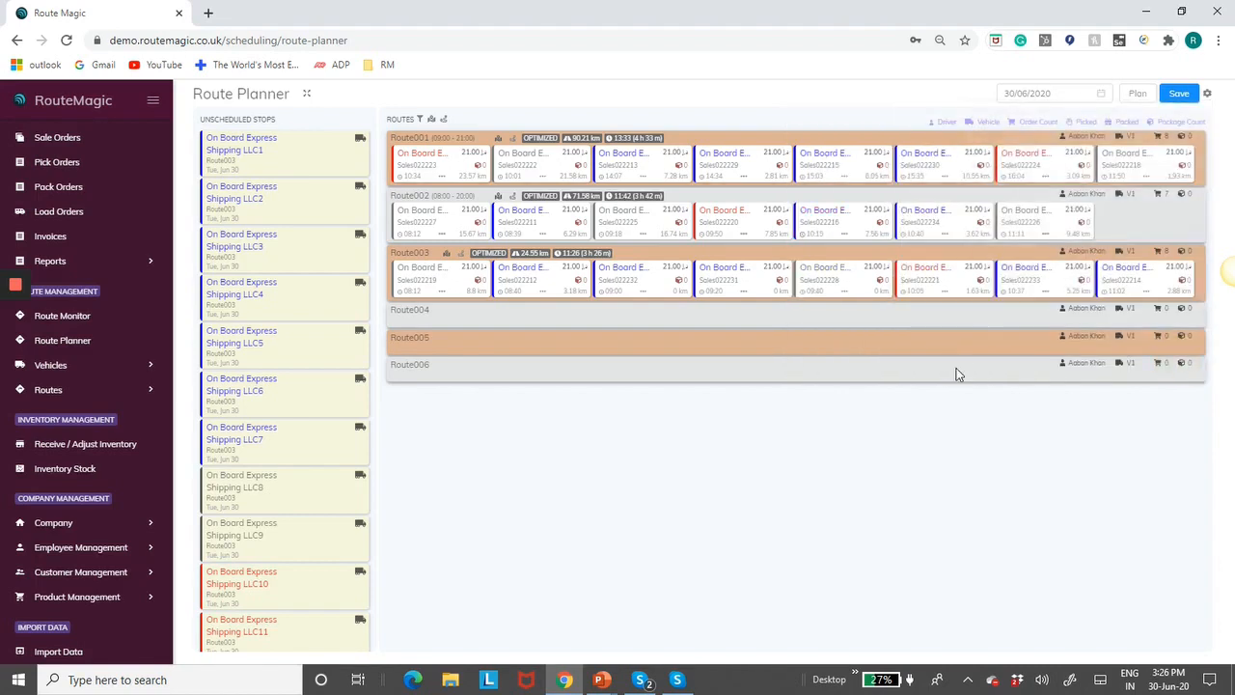
click(445, 122)
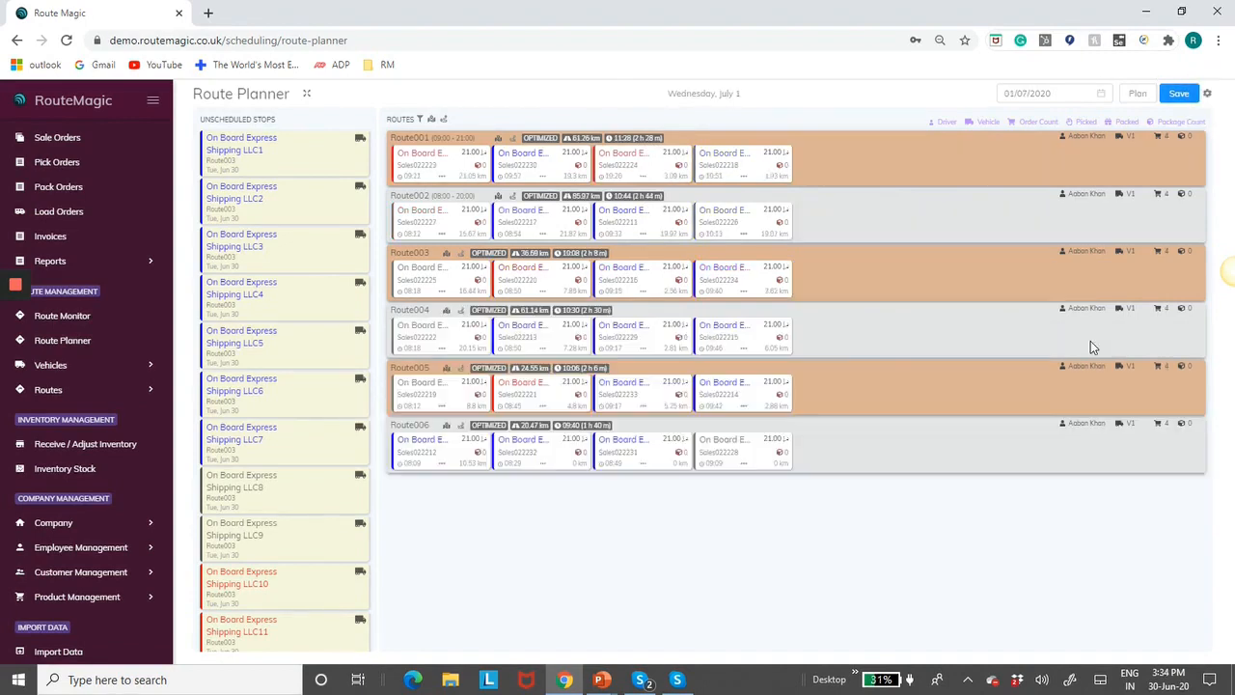
Set the objective to Minimize combined completion time (includes service time) of all routes, clearing the maximum driving time and maximum stops per route
click(1207, 93)
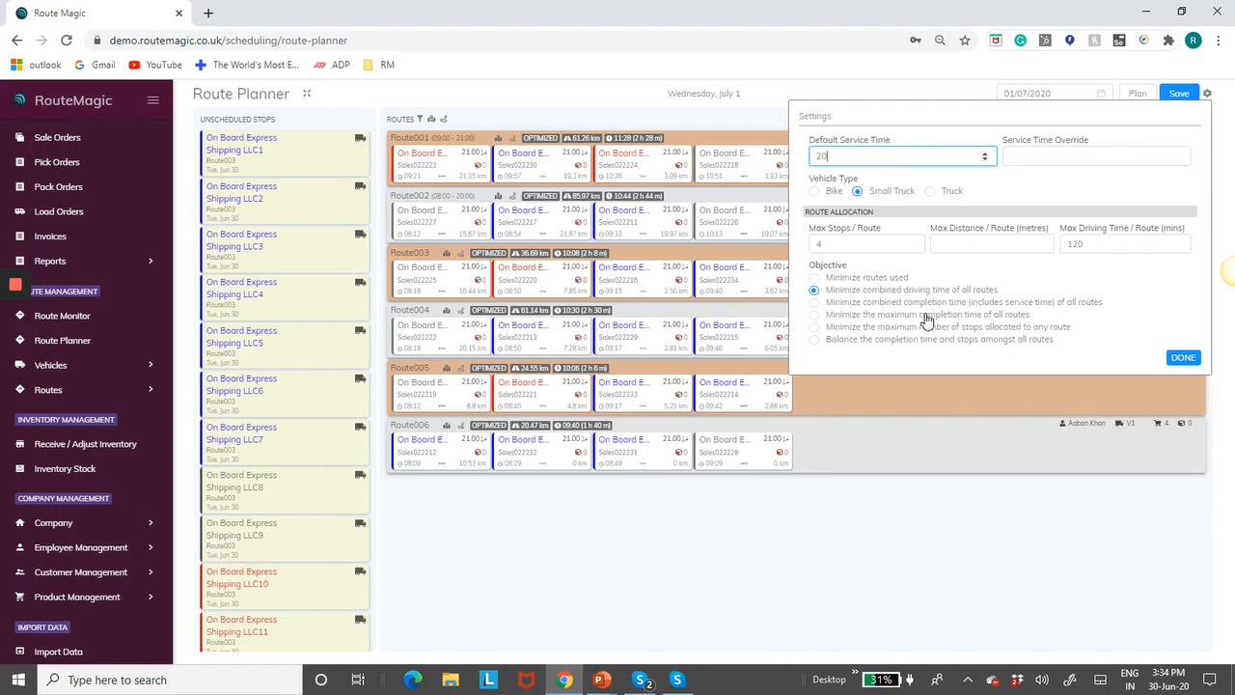
click(814, 302)
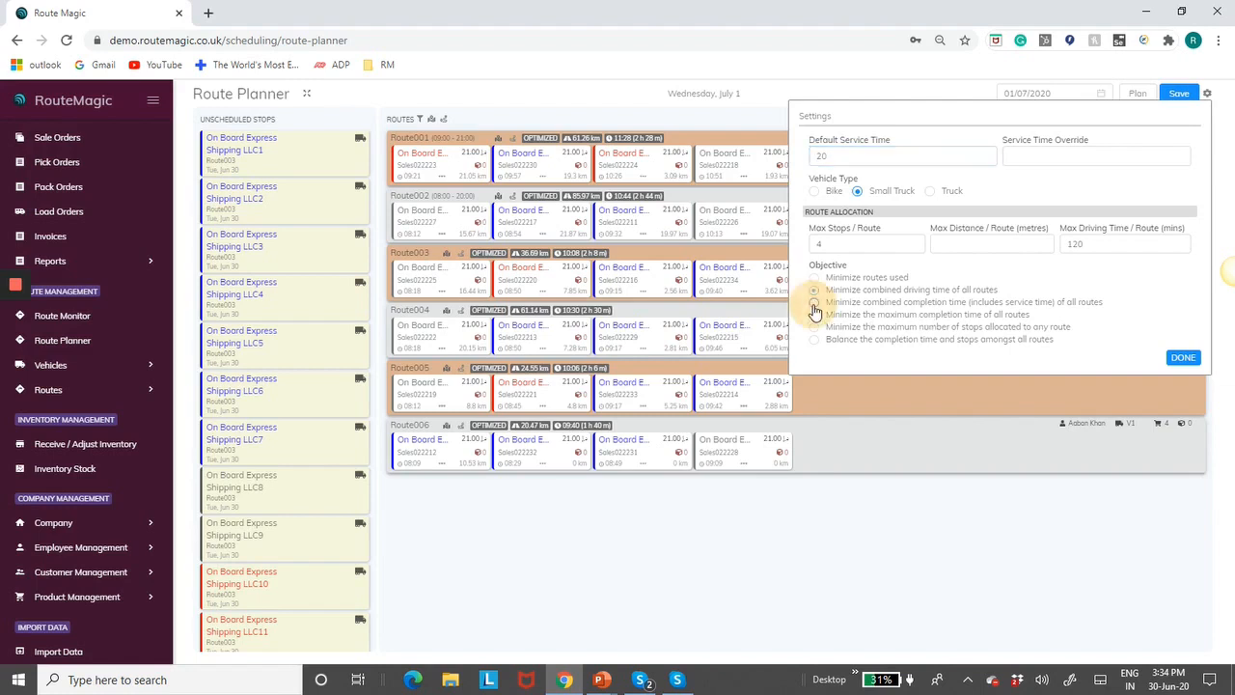
click(1098, 243)
key(BackSpace)
key(BackSpace)
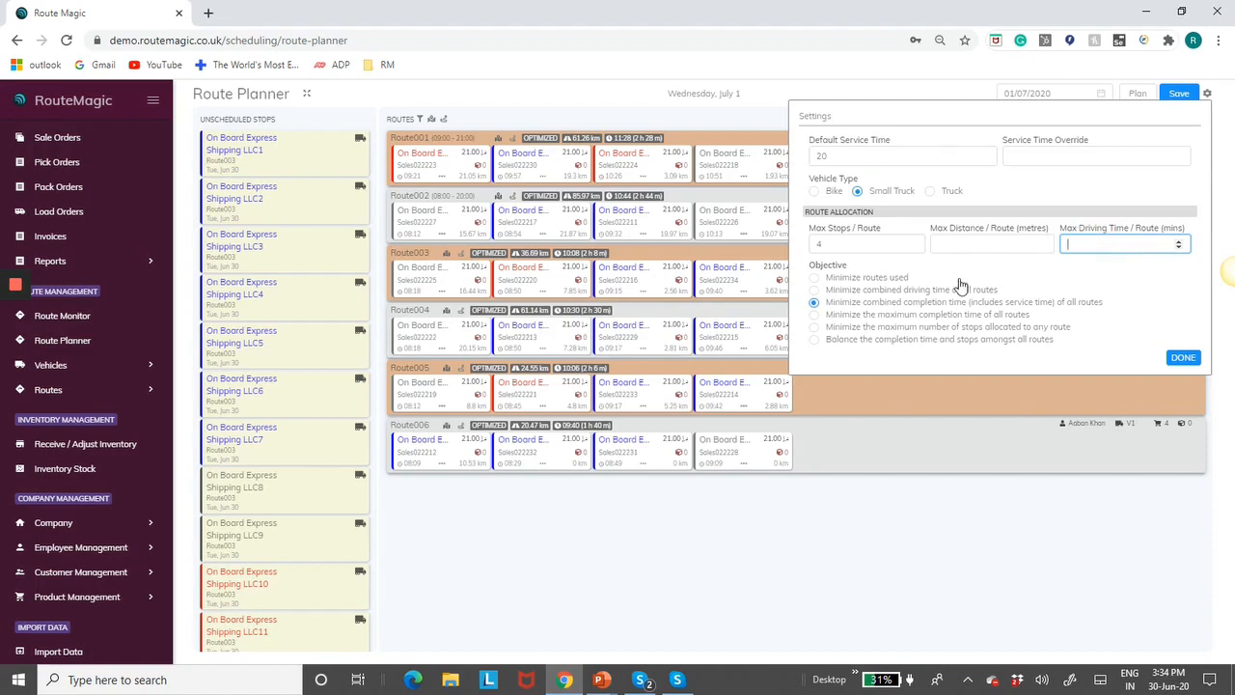
click(836, 242)
key(BackSpace)
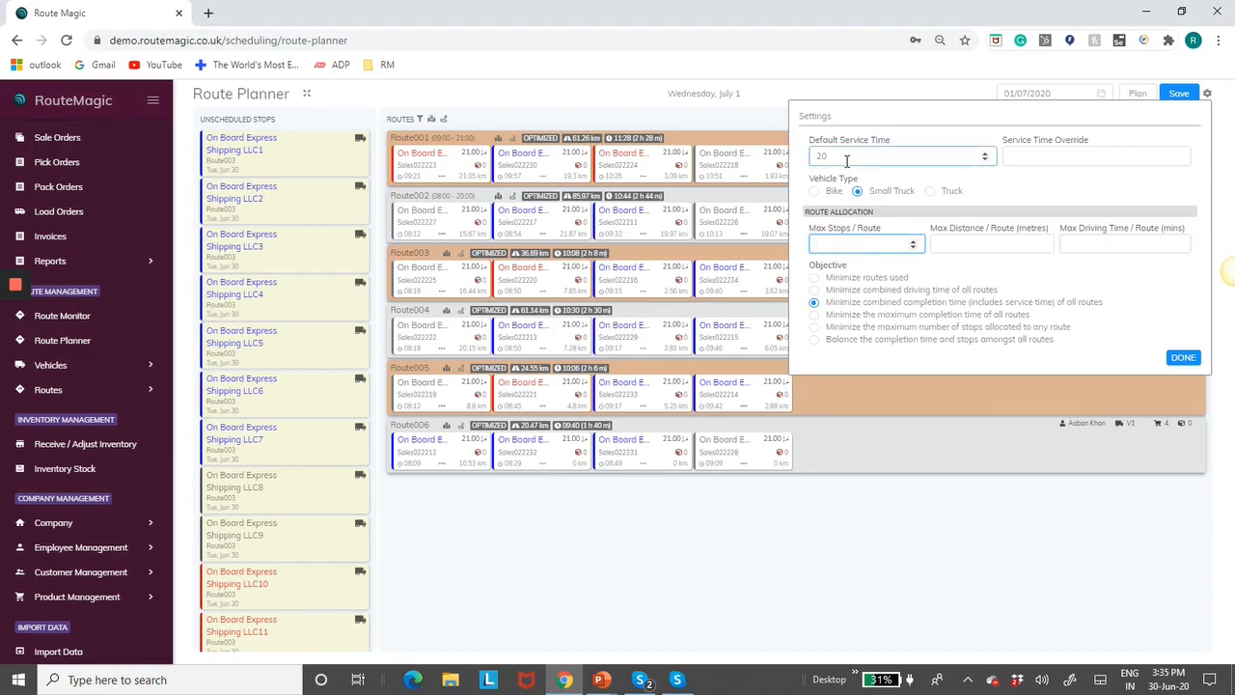
click(1184, 358)
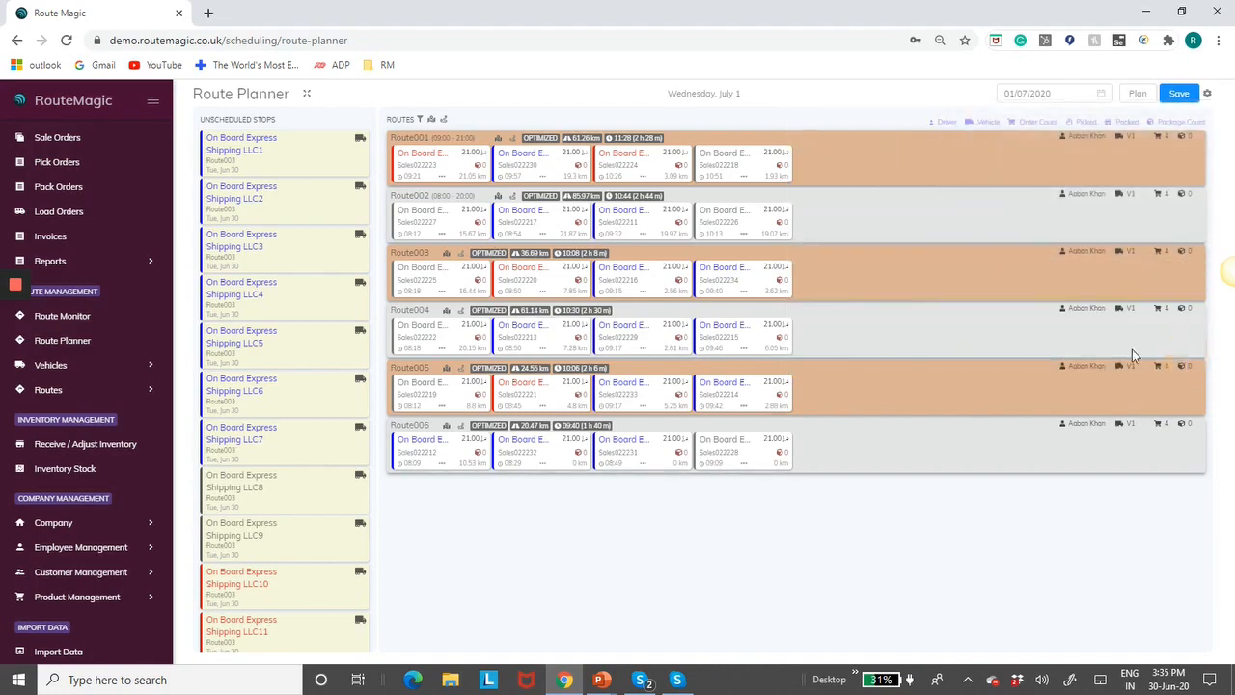
Optimise the allocation across all routes, and repeat the optimisation with a maximum of 4 stops per route
click(444, 123)
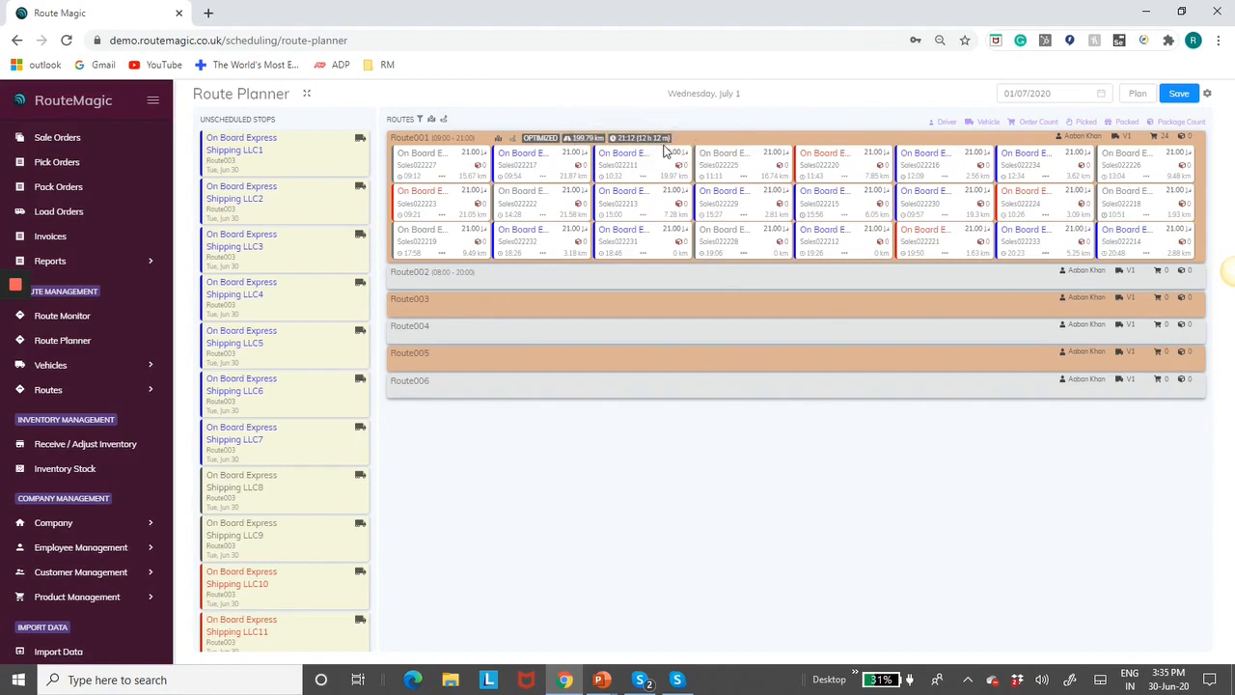
click(1207, 94)
click(874, 246)
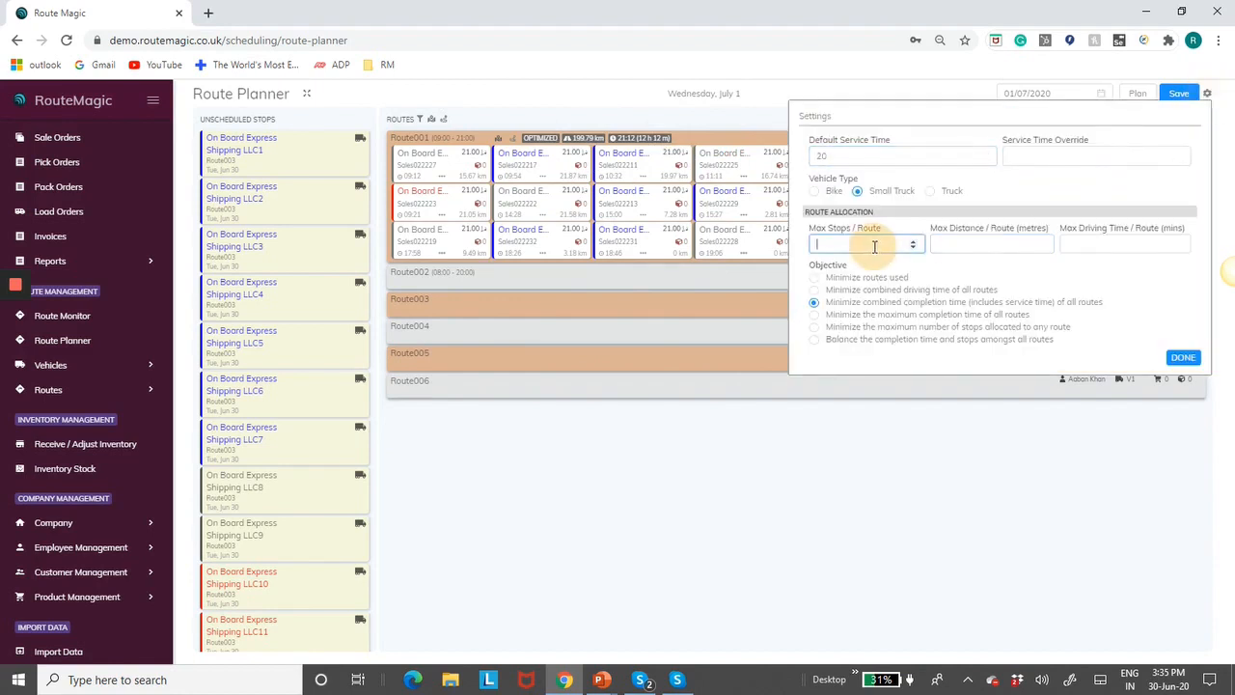
text(4)
click(1177, 360)
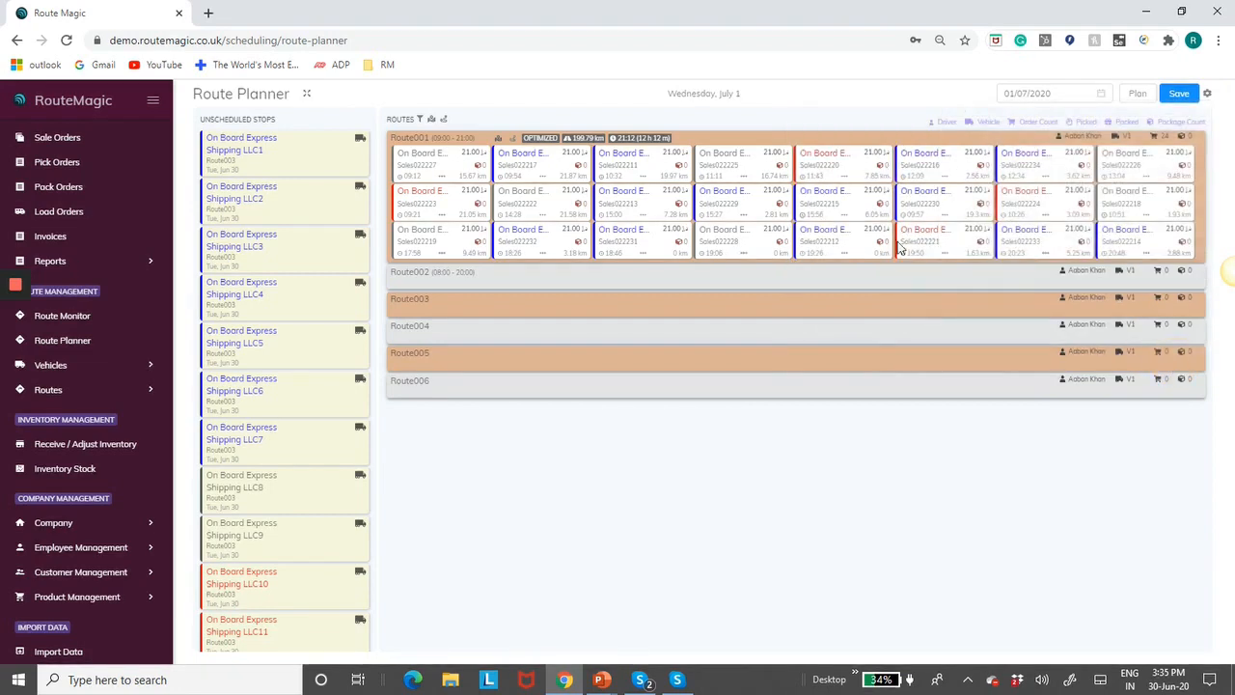
click(445, 123)
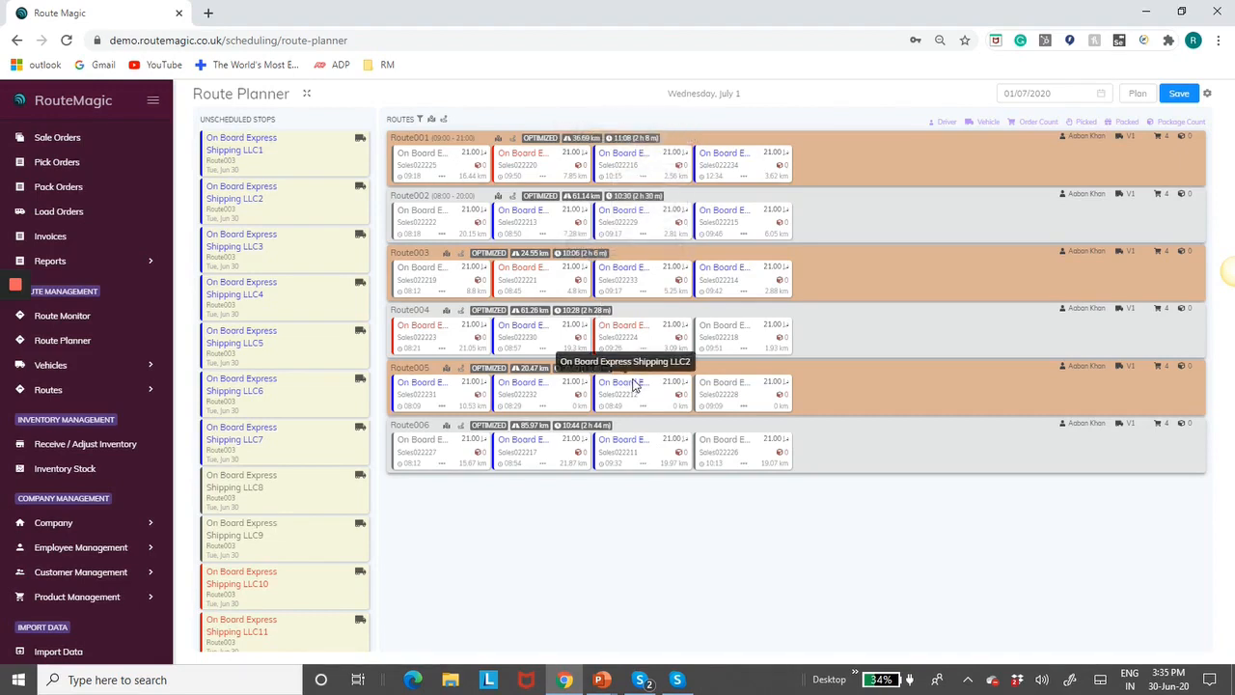
View the order details of the third stop on Route003 and close them
click(614, 278)
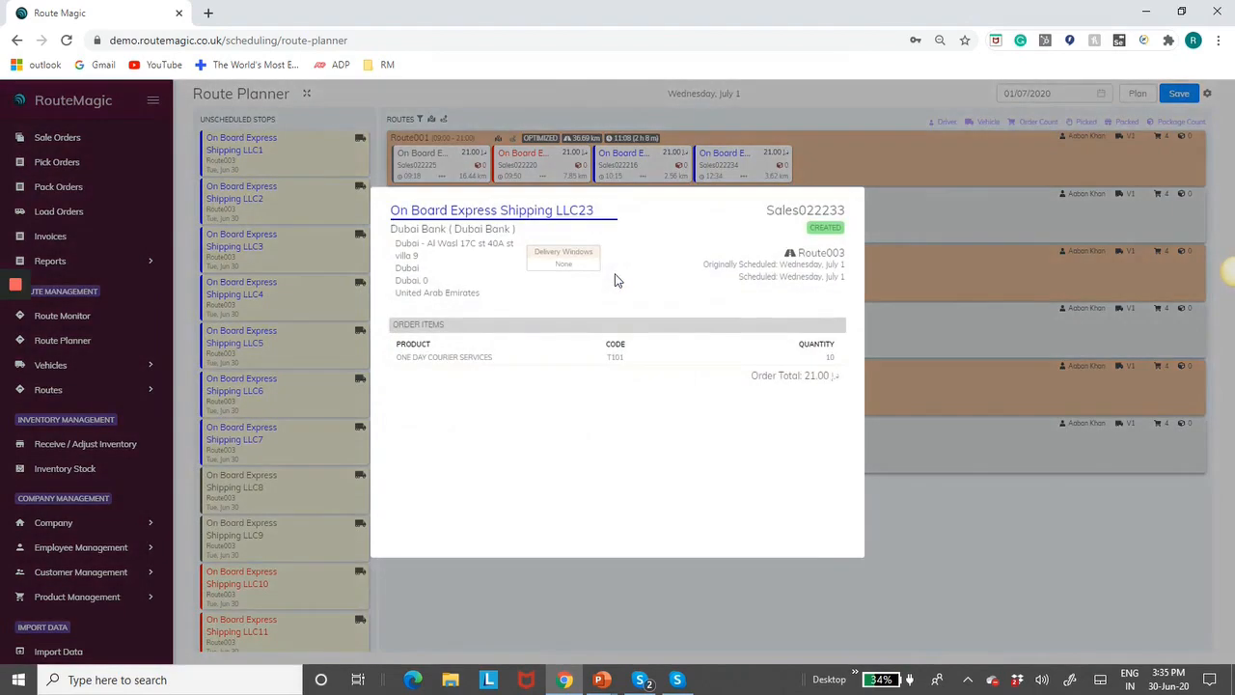
click(974, 489)
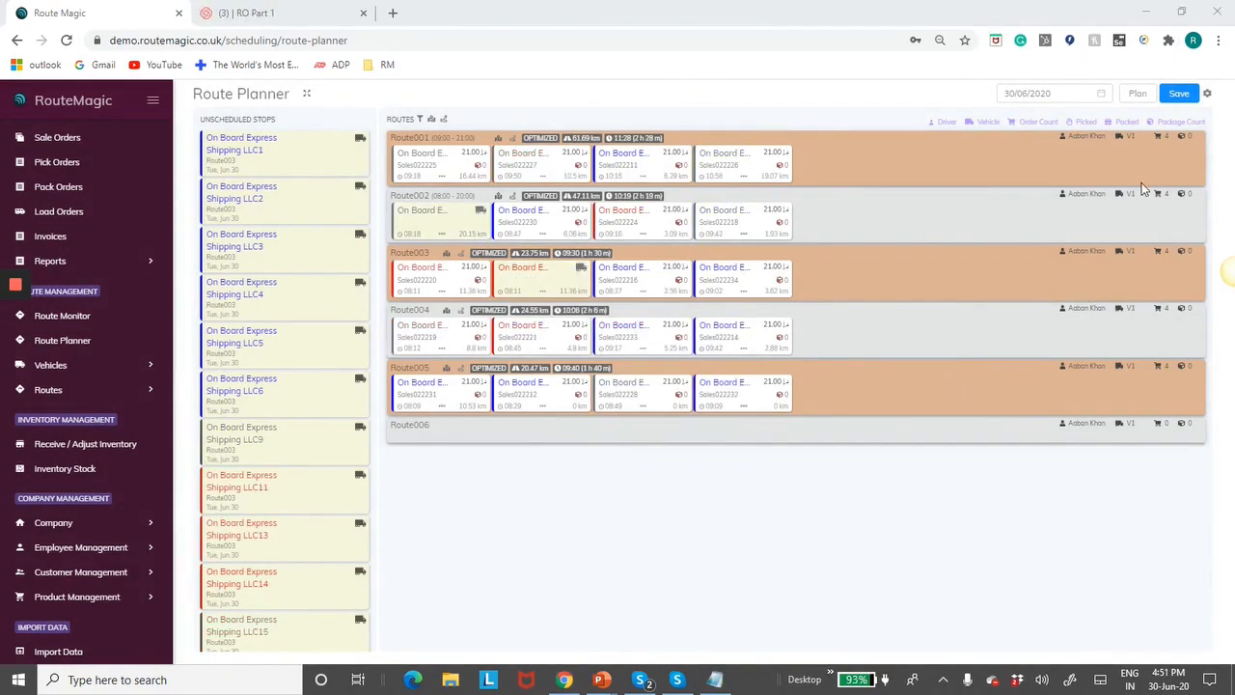
Set the objective to Minimize the maximum completion time of all routes, with default service time 20 and maximum 4 stops per route, and optimise all routes
click(1206, 94)
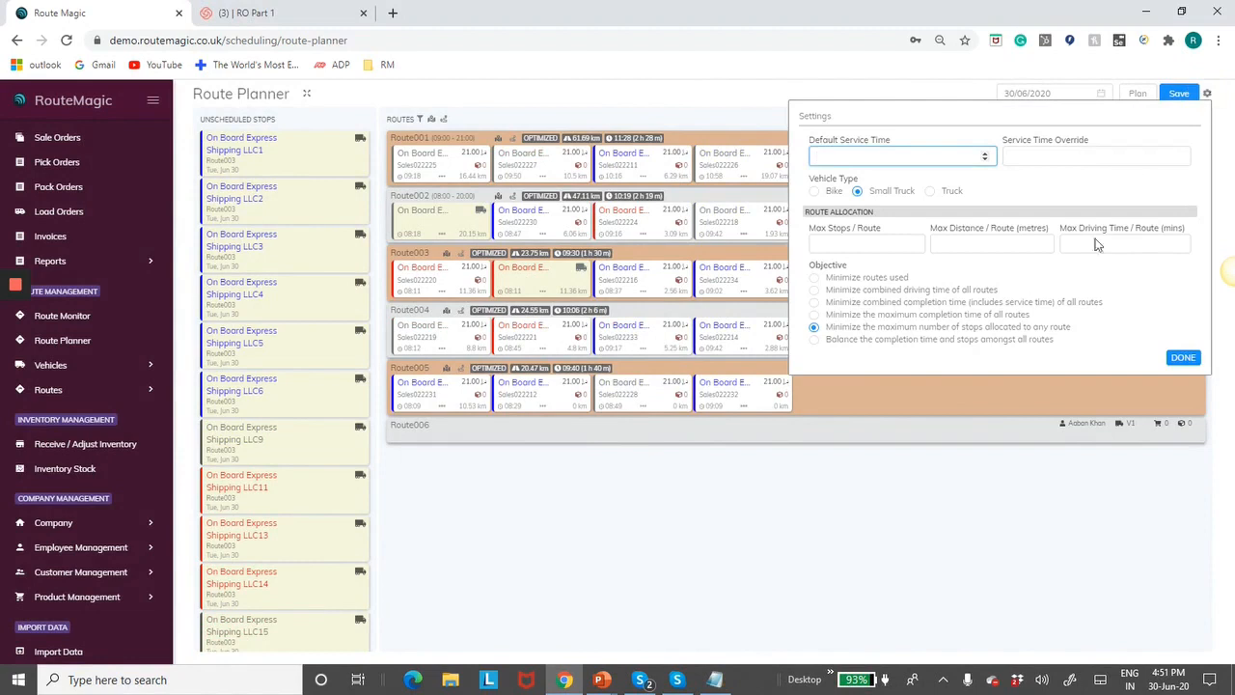
click(814, 316)
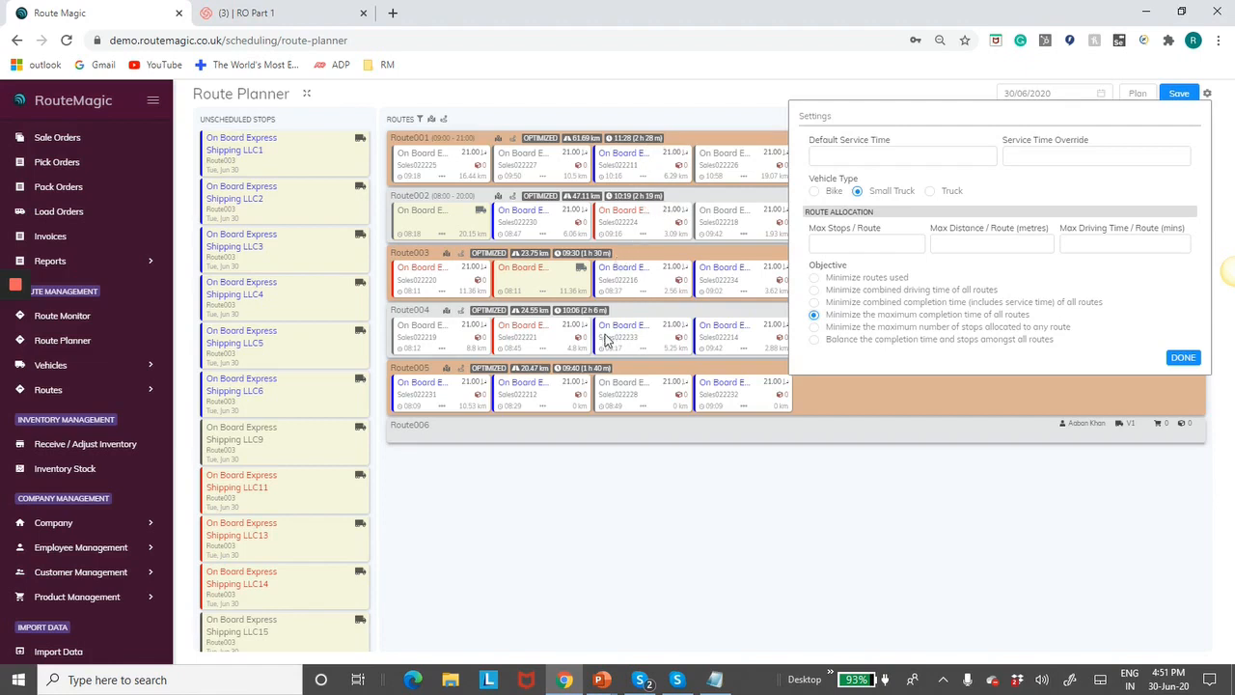
click(816, 160)
text(20)
click(932, 245)
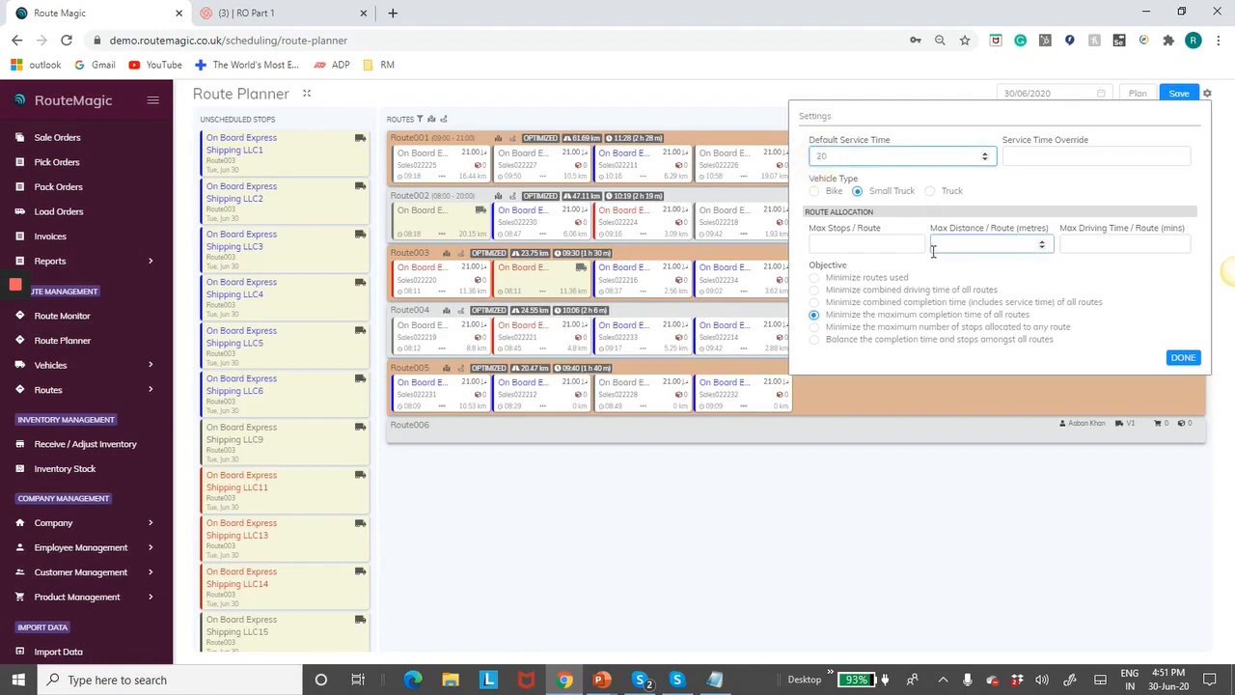
click(884, 248)
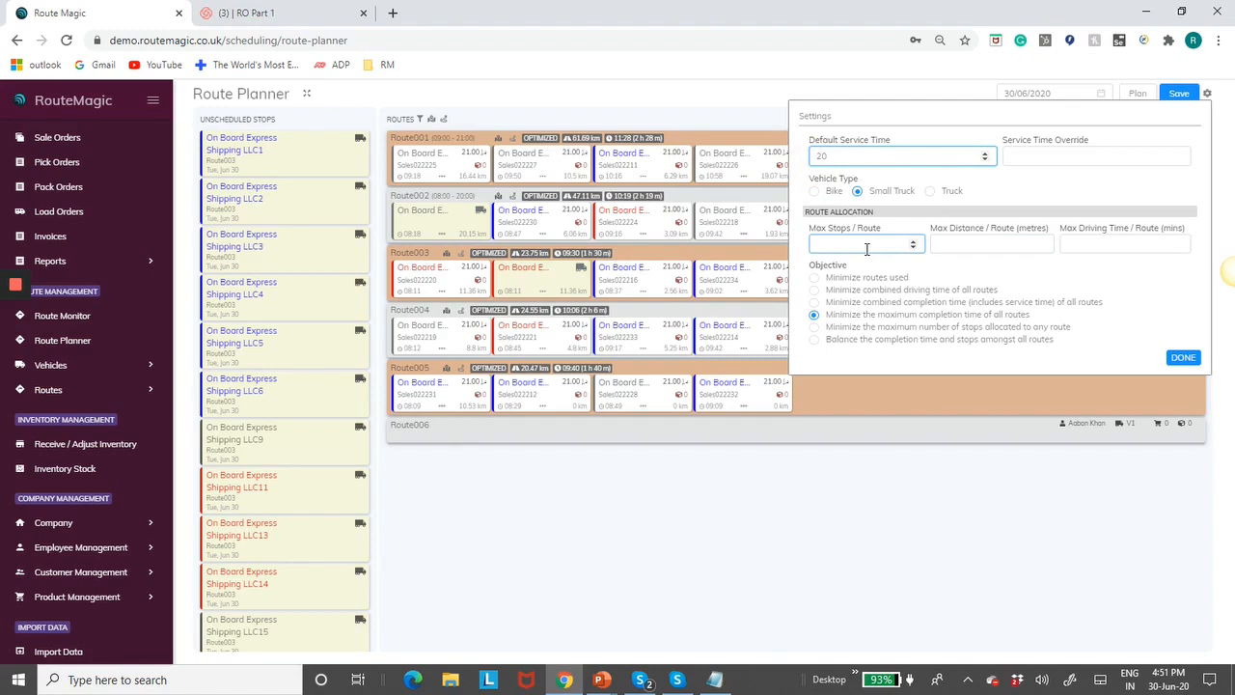
click(867, 248)
text(4)
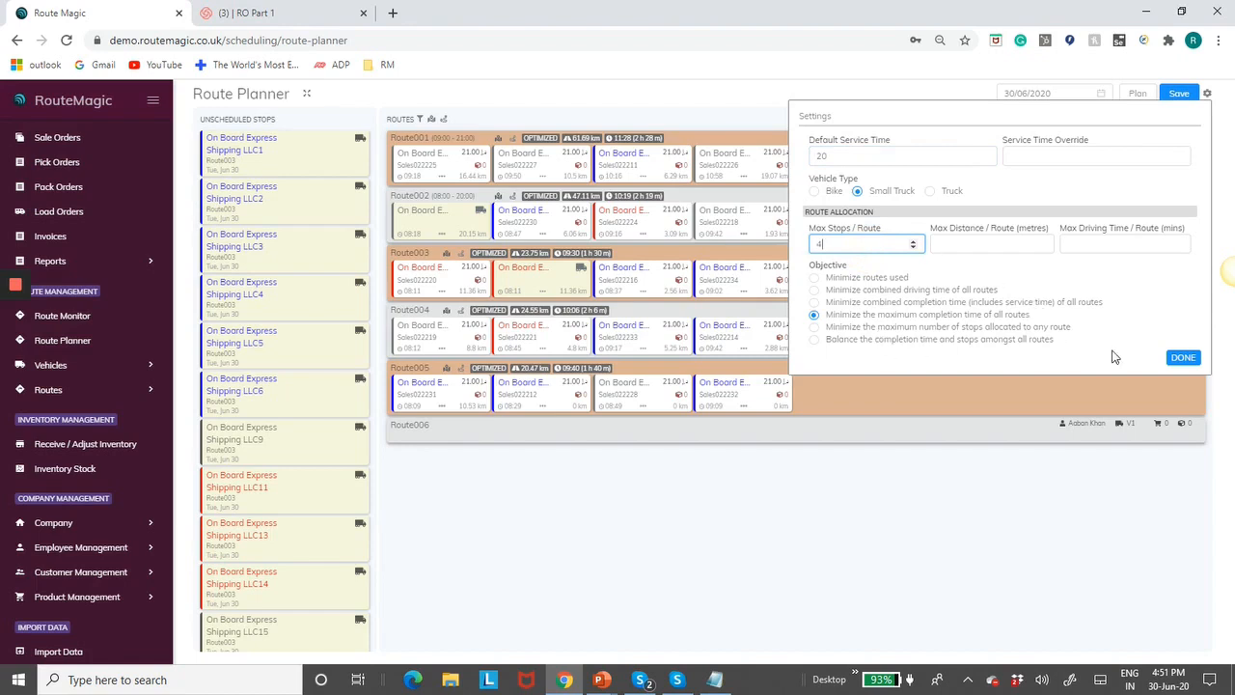
click(1182, 358)
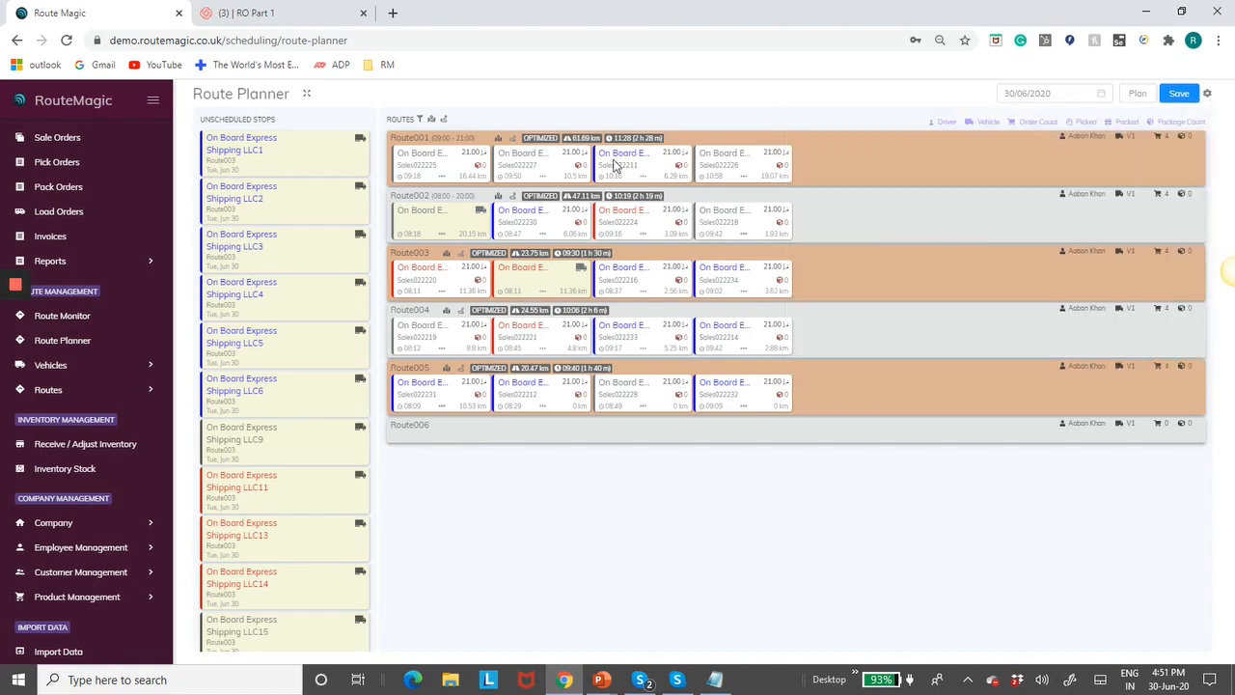
click(443, 121)
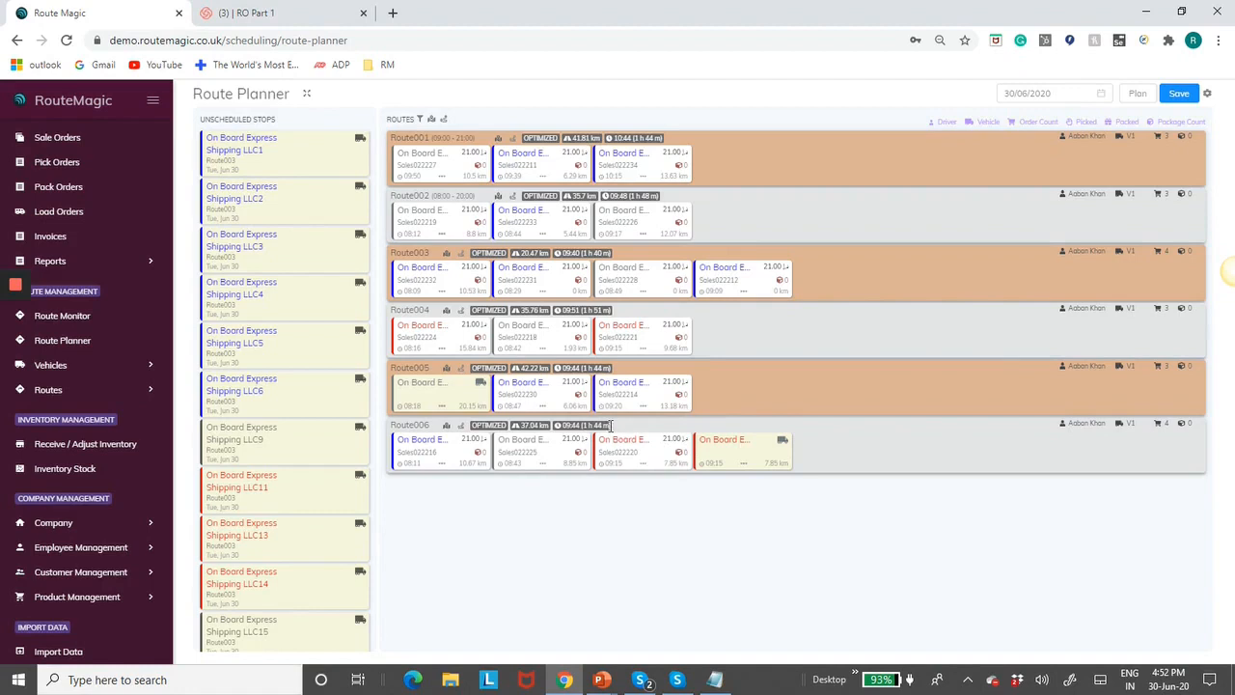
drag(601, 282, 655, 153)
Set the objective to Minimize the maximum number of stops allocated to any route, clear the maximum stops per route, and re-optimise all routes
click(1207, 94)
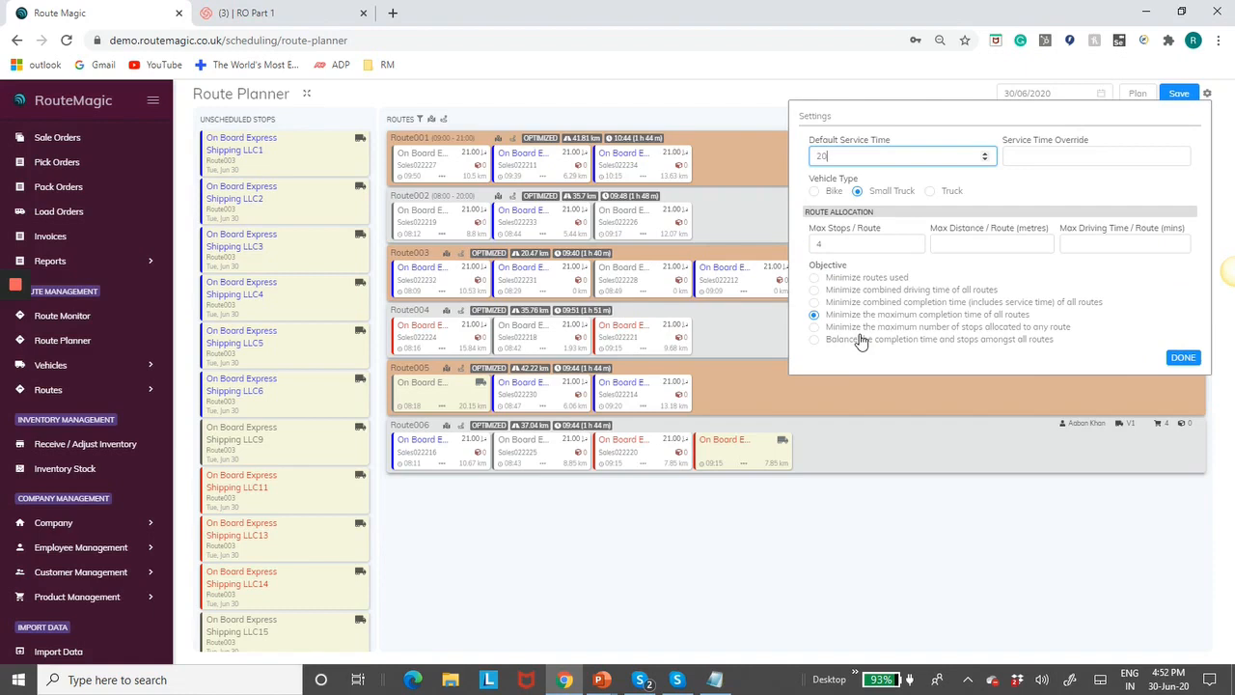
click(813, 330)
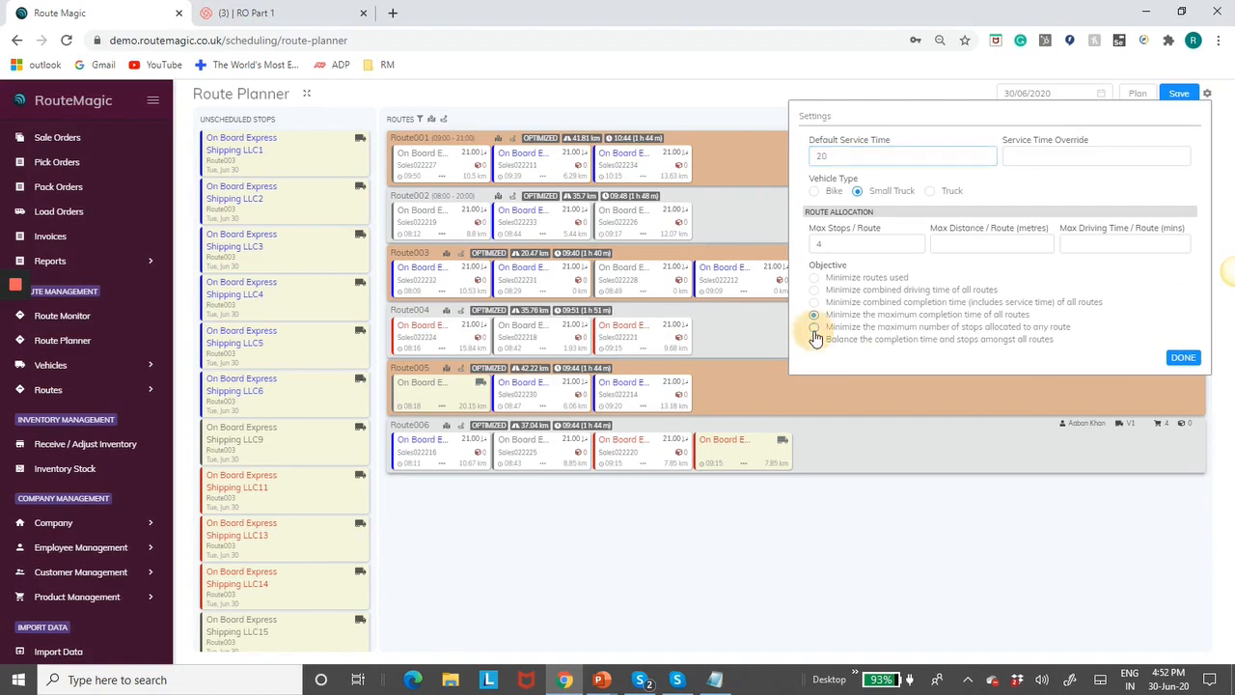
click(845, 242)
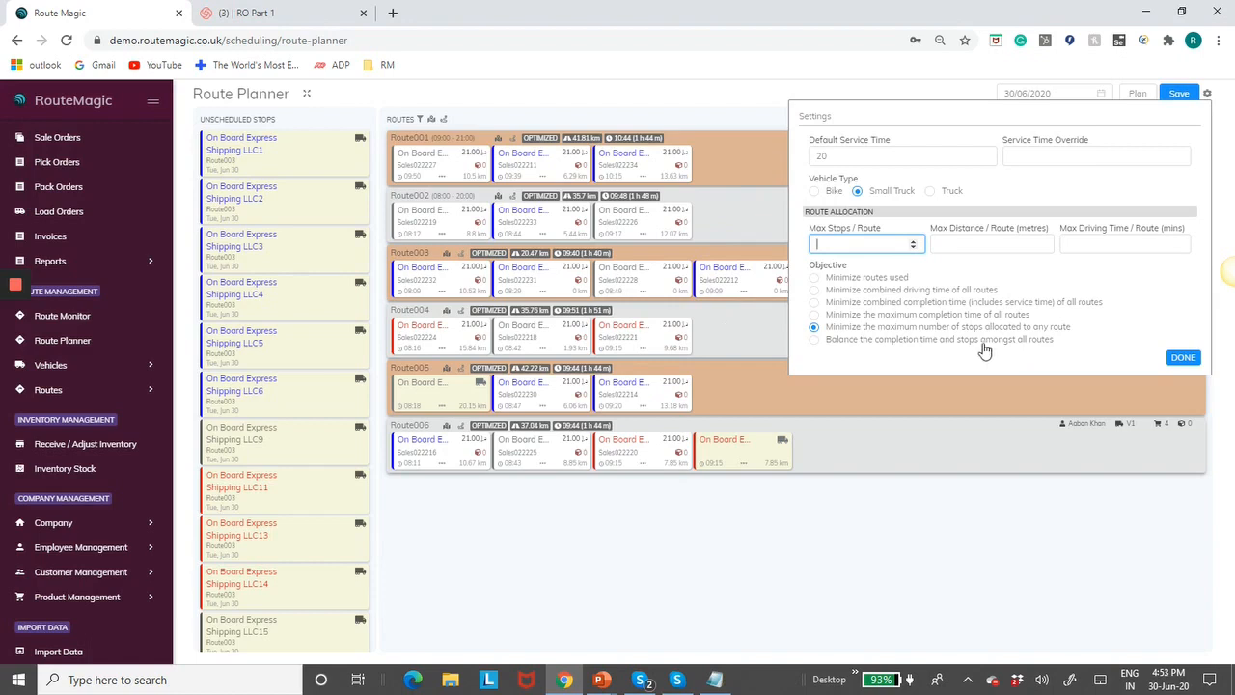
click(1182, 359)
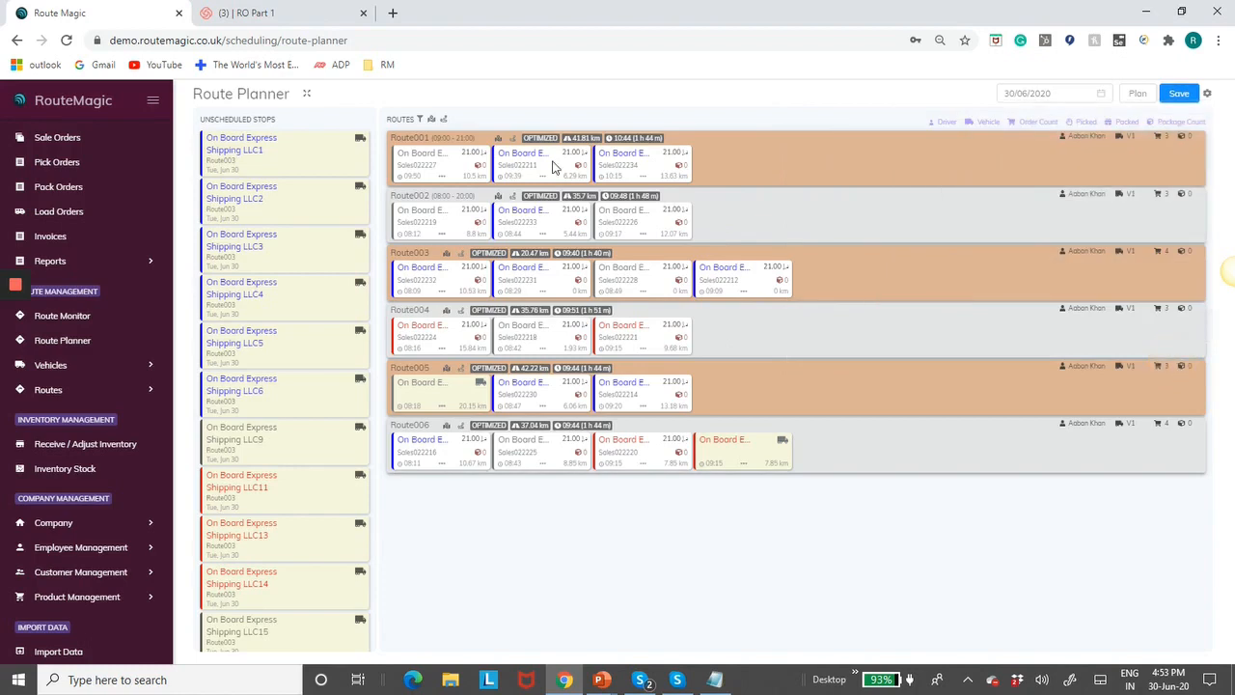
click(443, 121)
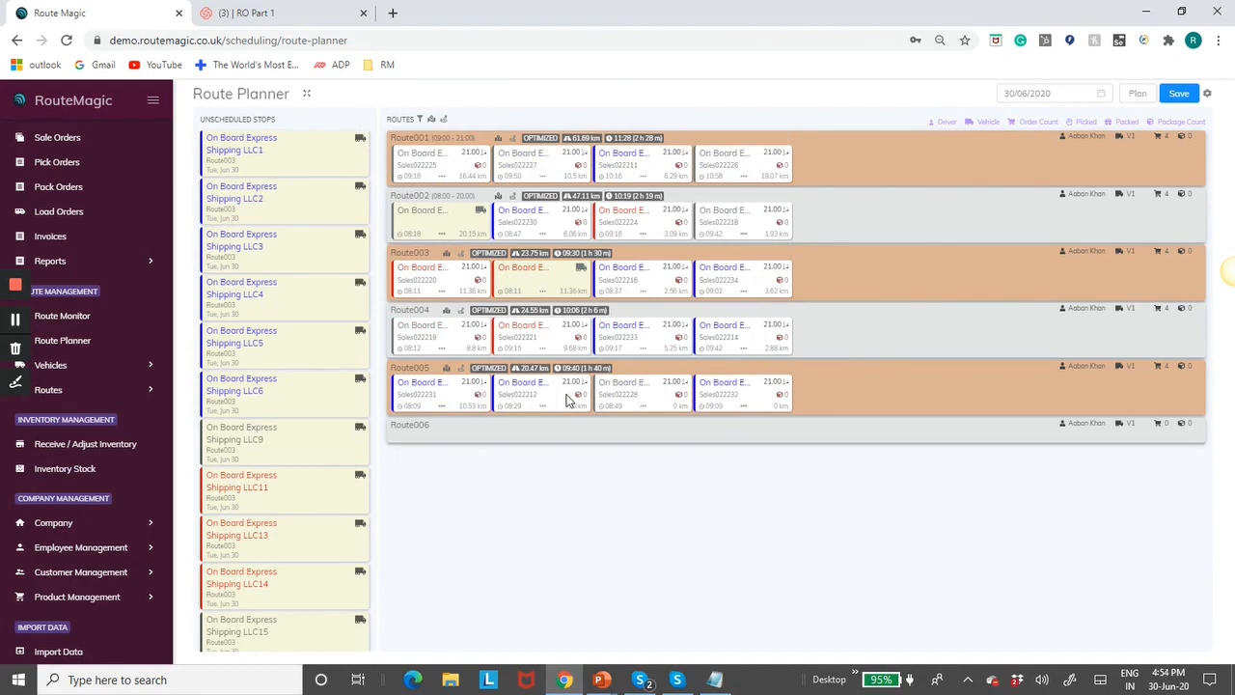
Set the objective to Balance the completion time and stops amongst all routes, and re-optimise all routes
click(1207, 93)
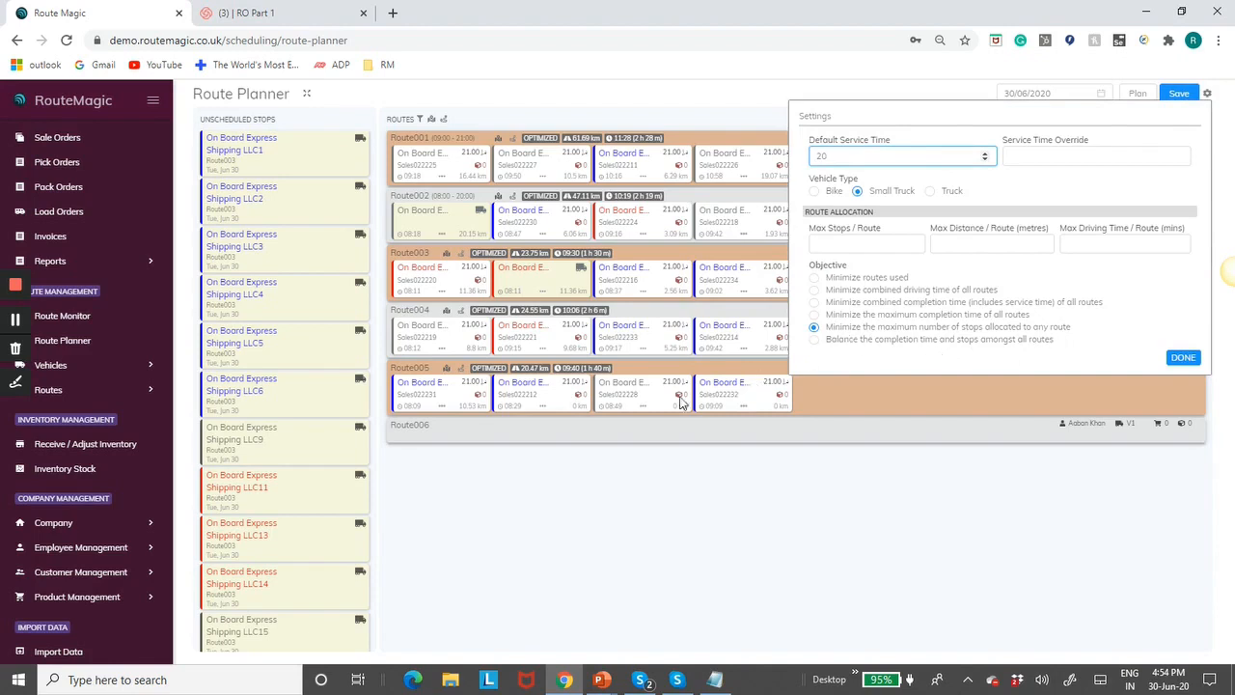
click(16, 324)
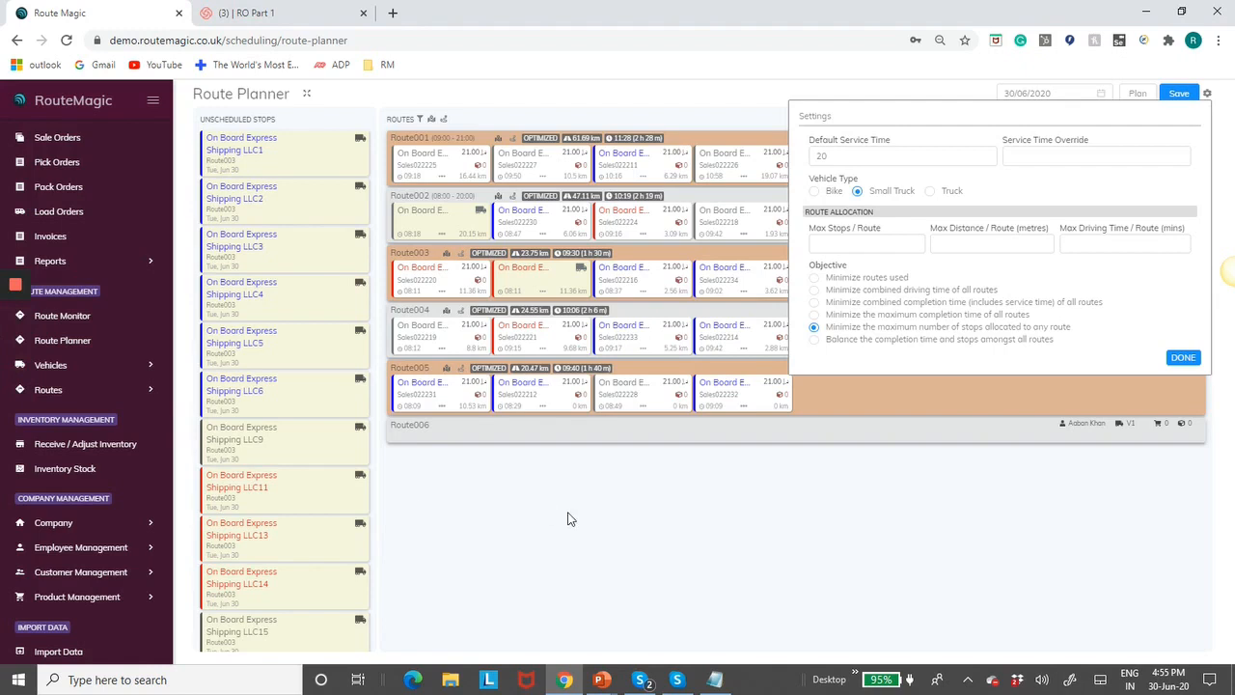
click(814, 340)
click(1182, 358)
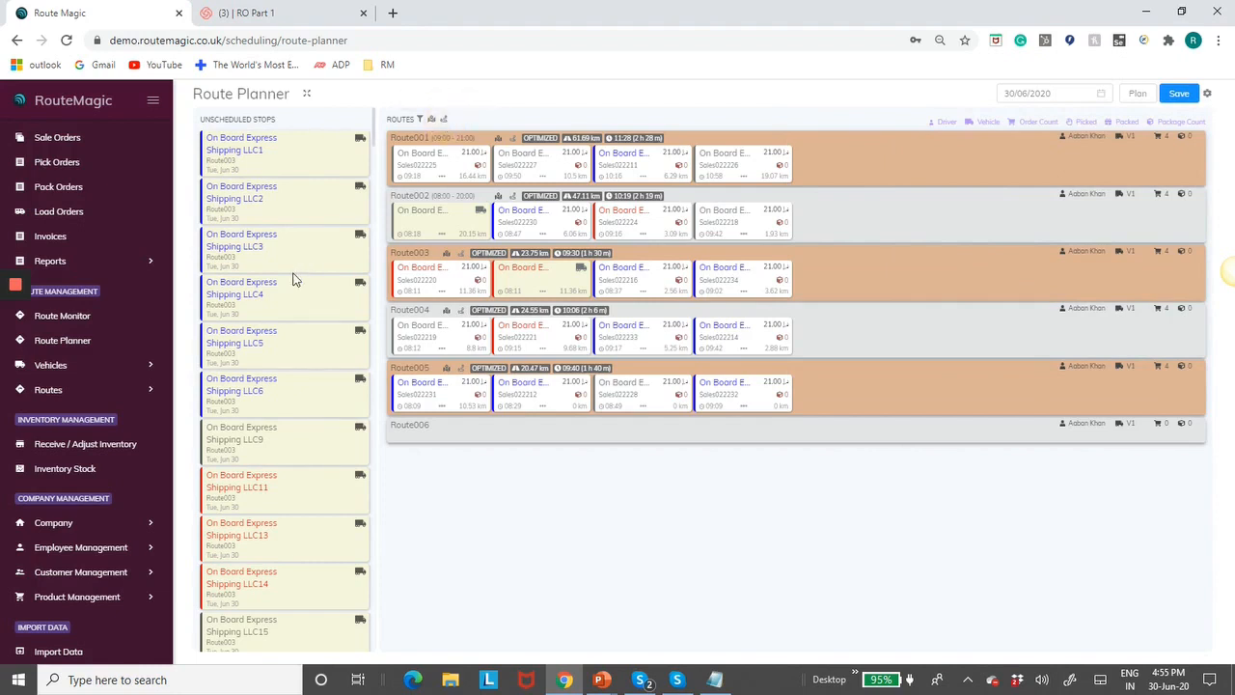
click(444, 119)
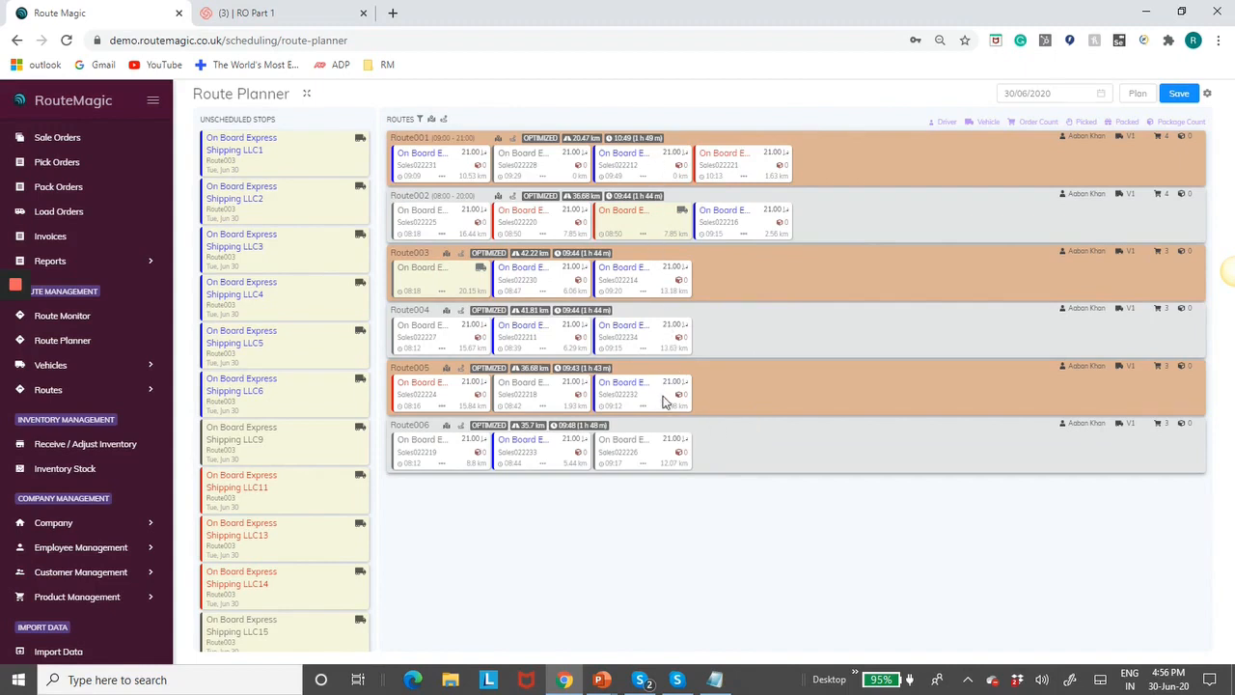
Review the route allocation limits and objective in the planner settings and close them
mouse_move(761, 237)
click(1208, 94)
click(1208, 94)
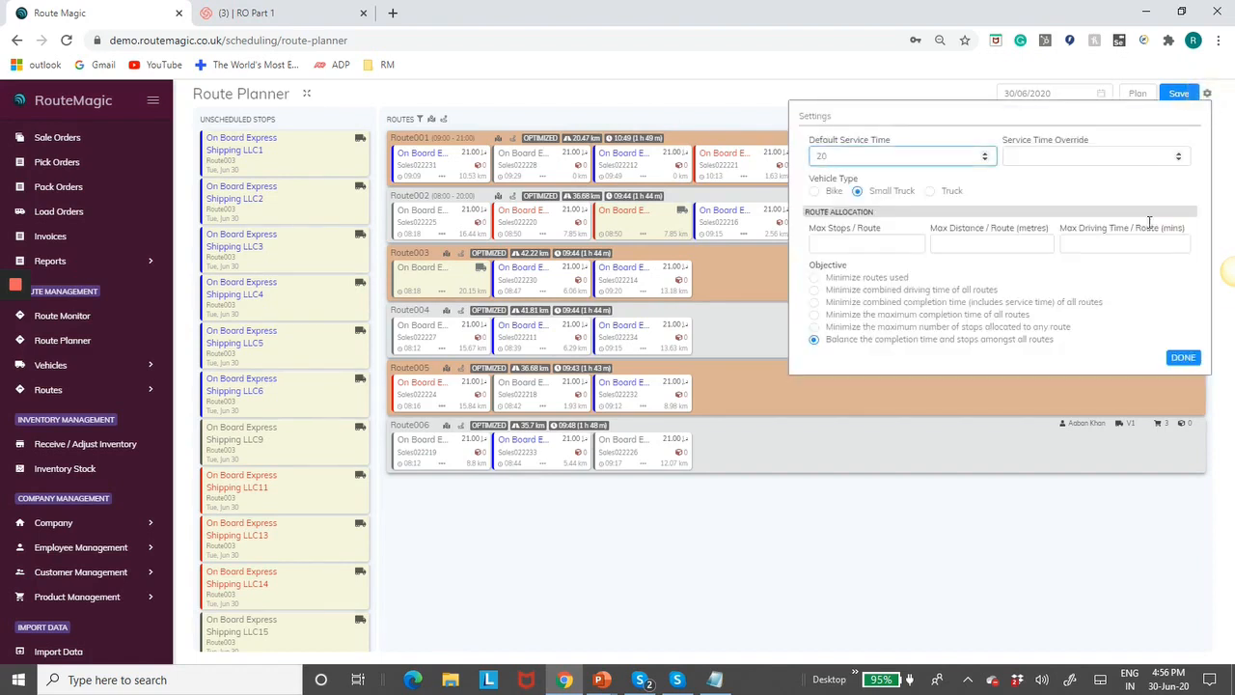
right_click(1012, 523)
click(921, 530)
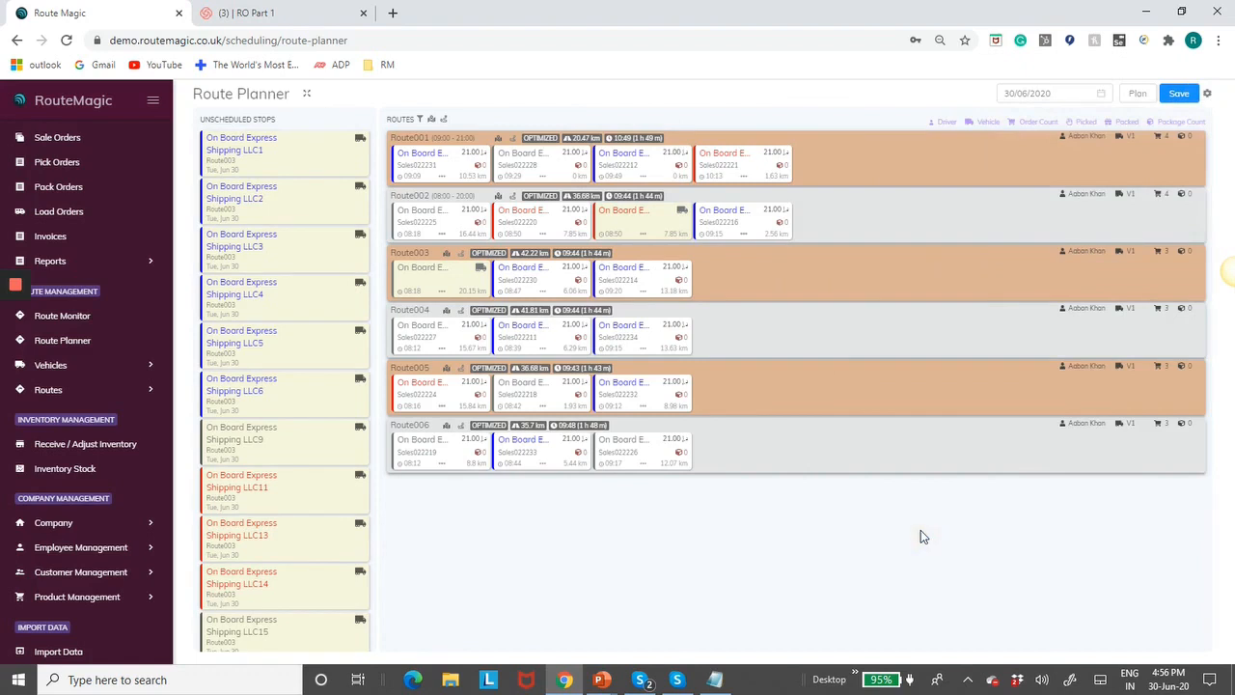
Add Route007, Route008 and Route009 to the routes displayed in the planner
click(420, 119)
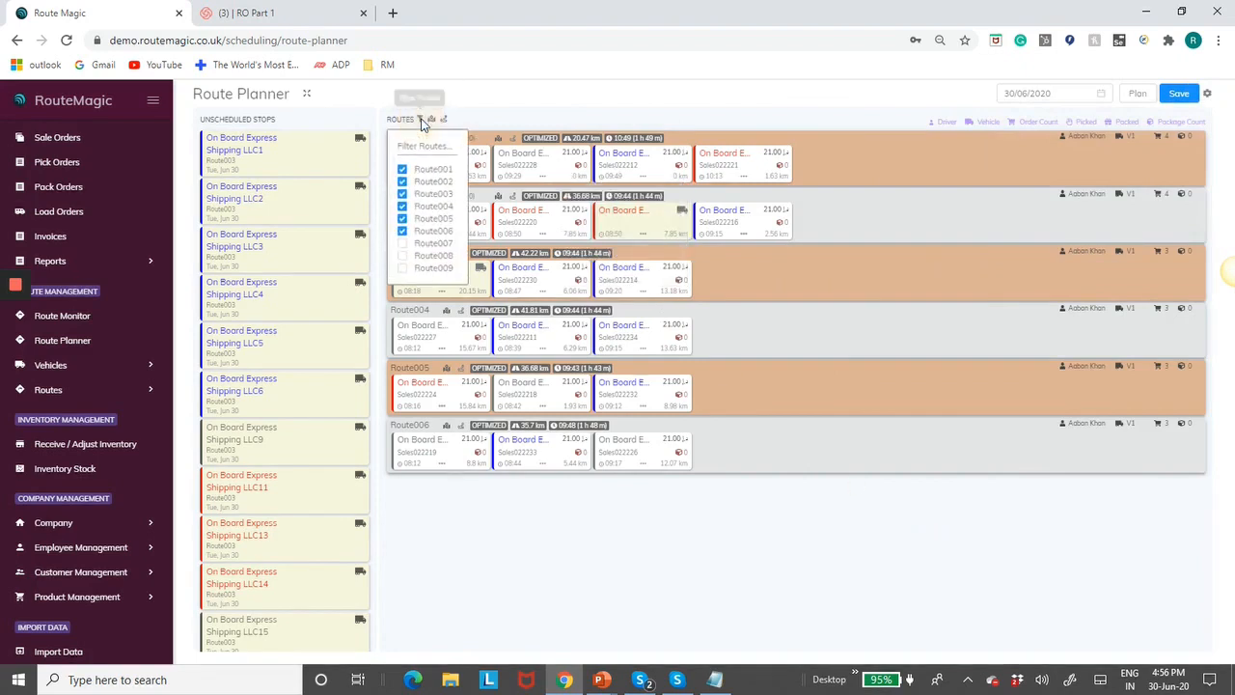
click(403, 243)
click(402, 256)
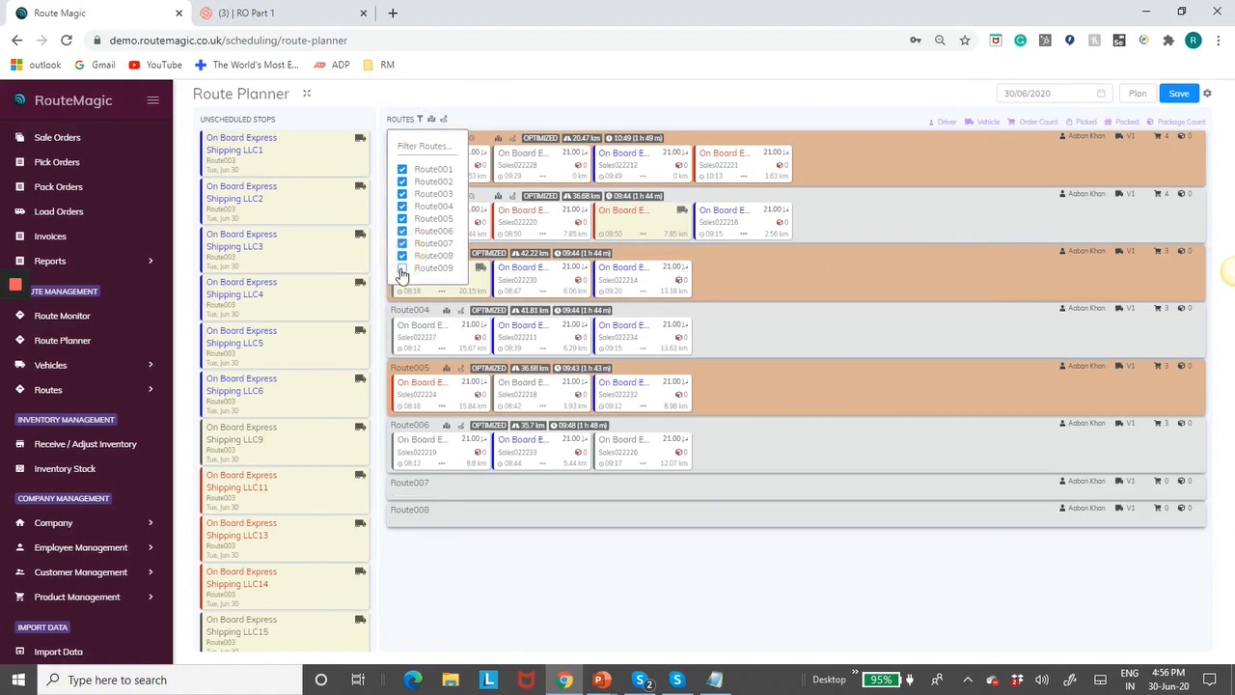
click(402, 268)
click(531, 593)
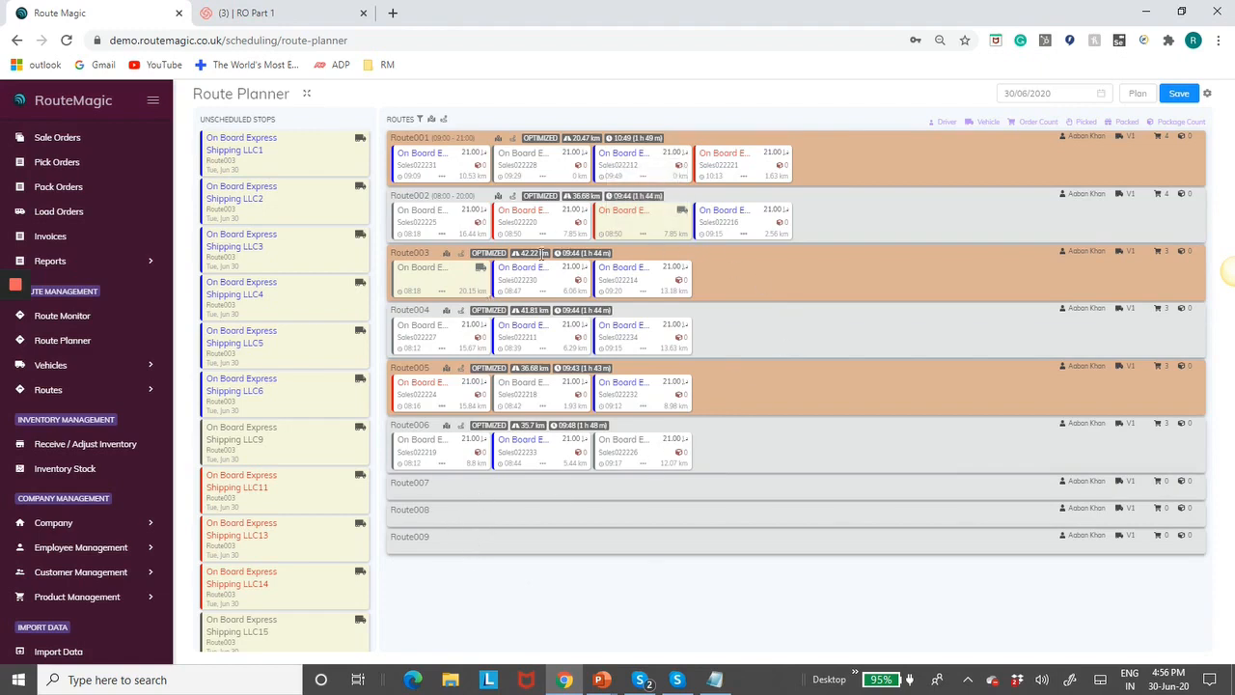
Assign the unscheduled stops On Board Express Shipping LLC5 and LLC9 to Route008
drag(305, 356, 511, 511)
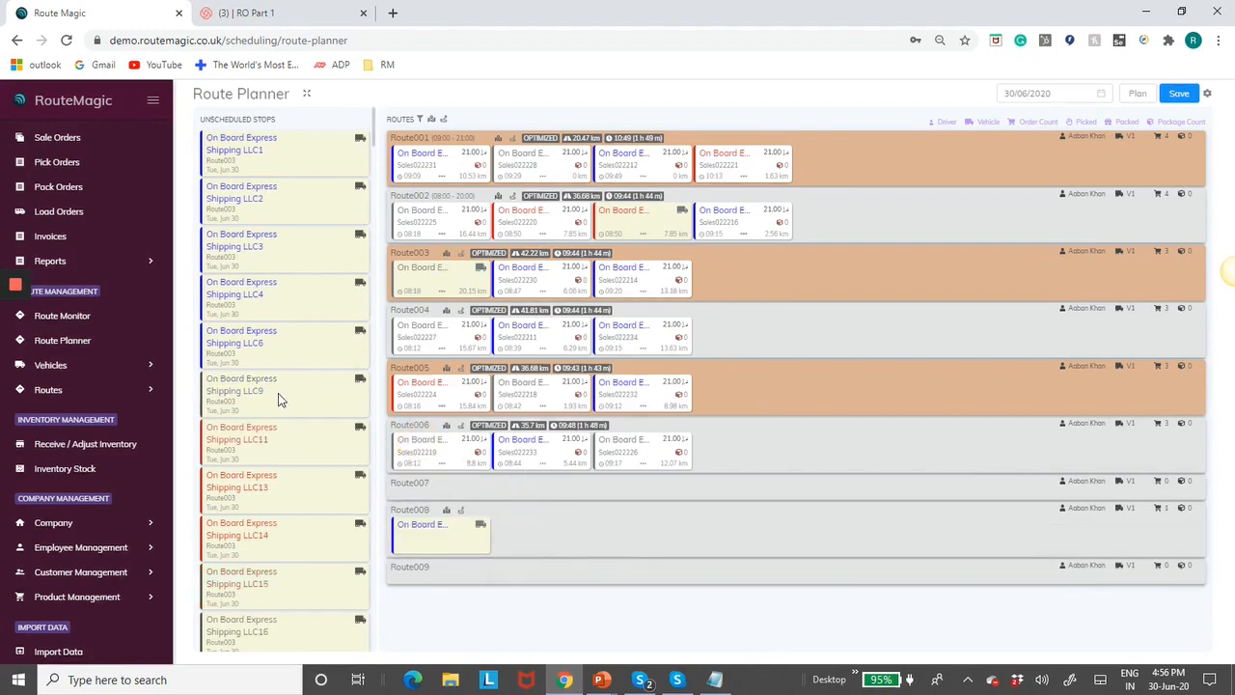
drag(280, 395, 614, 542)
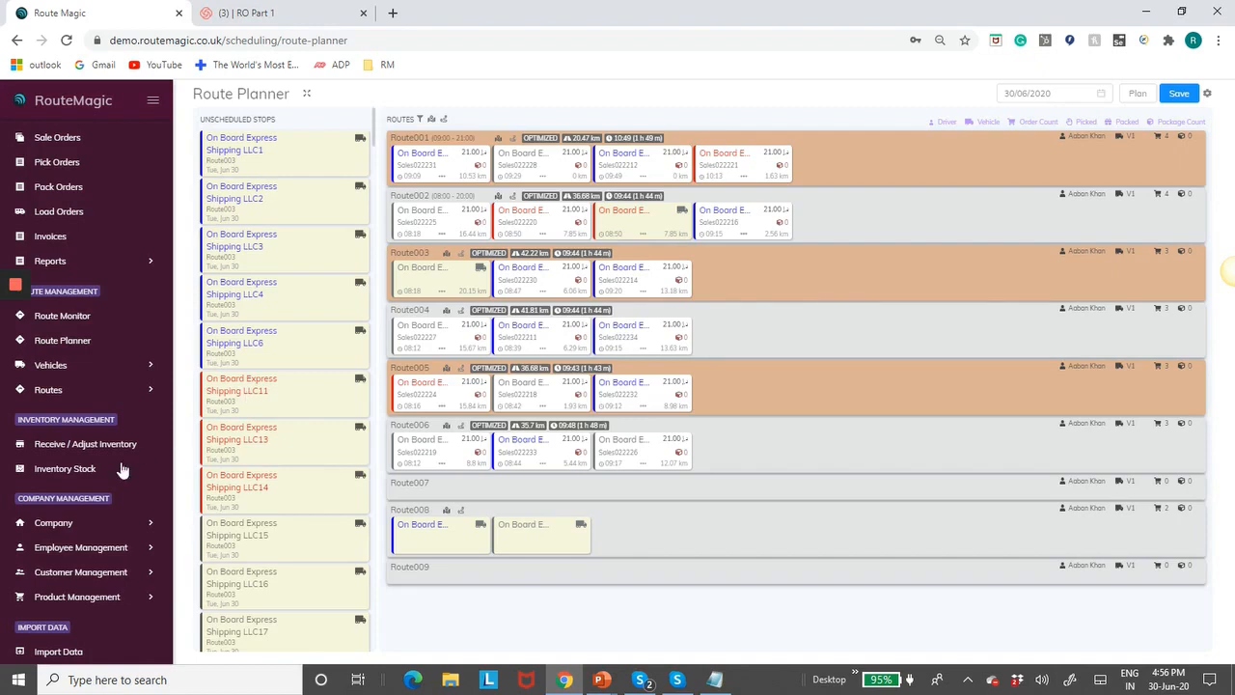
Enable the Pick, Pack & Load Button and the Lock/Unlock Ability for the Route Planner in the company settings, and save the company
click(80, 527)
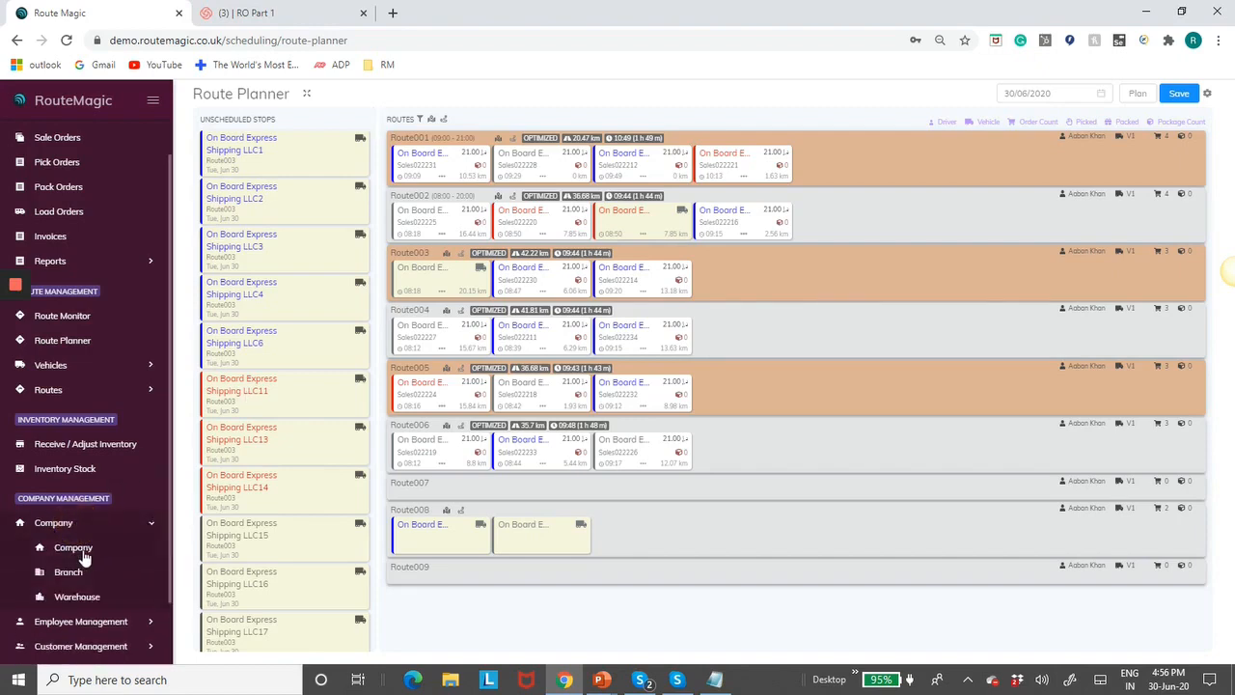
click(84, 550)
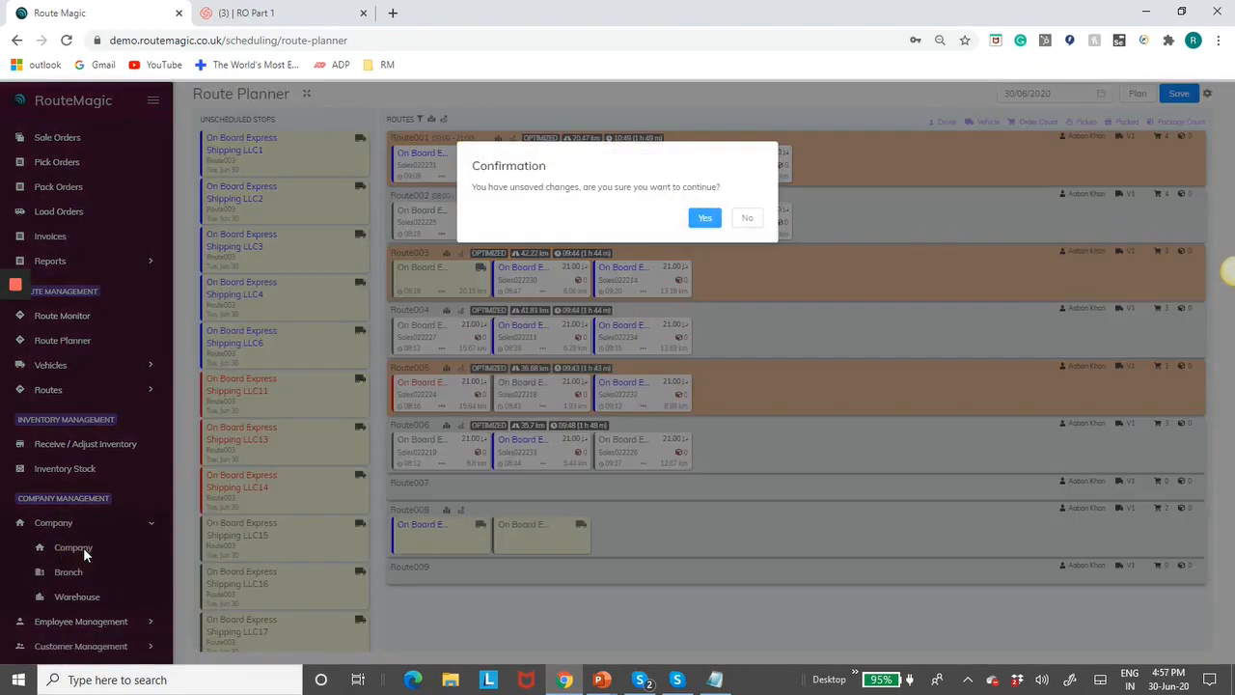
click(709, 227)
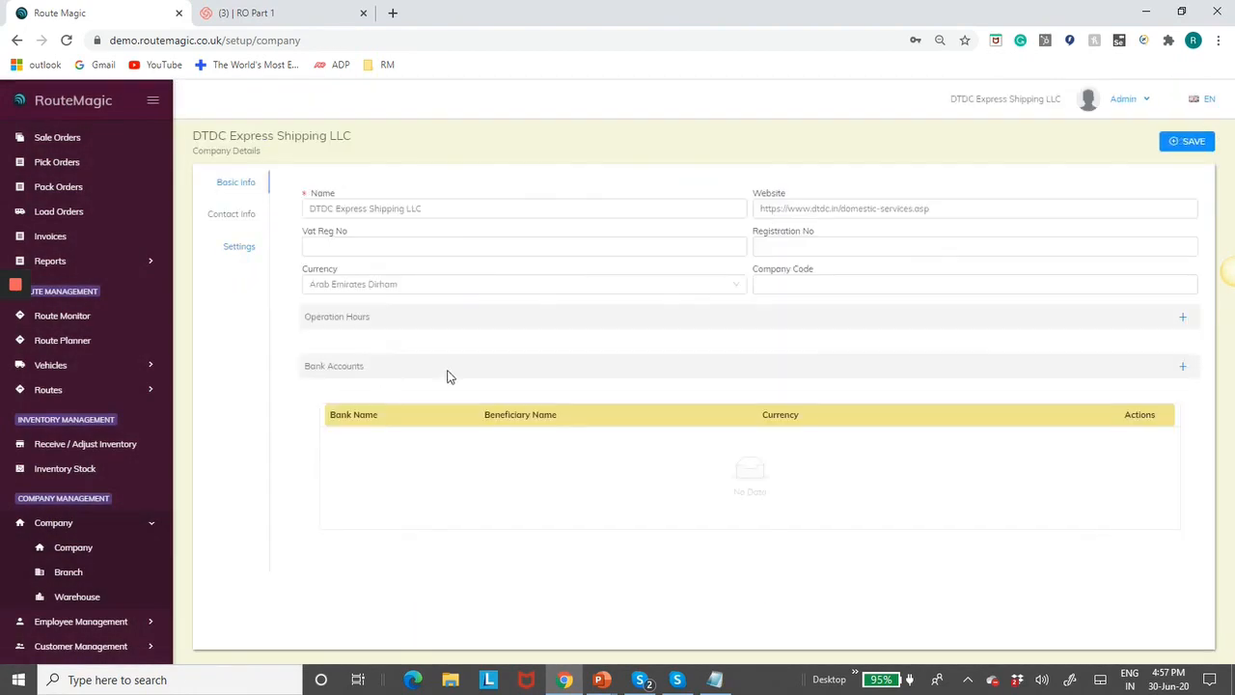
click(239, 247)
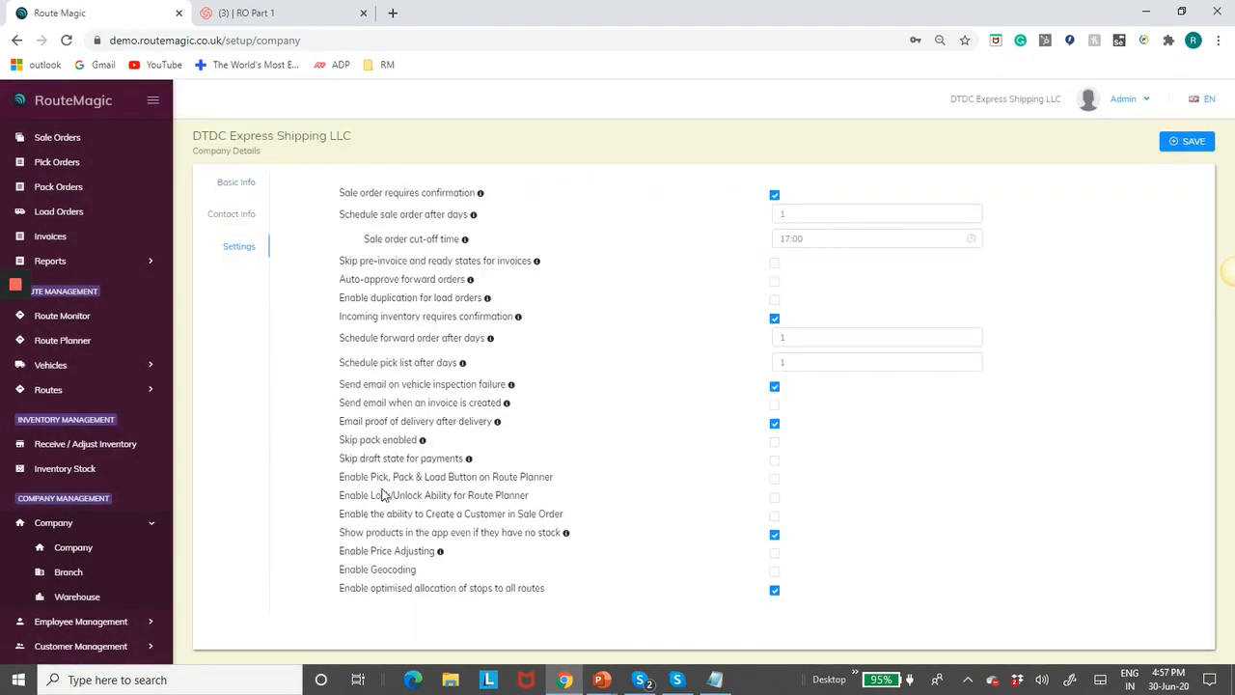
click(774, 478)
click(774, 497)
click(1191, 143)
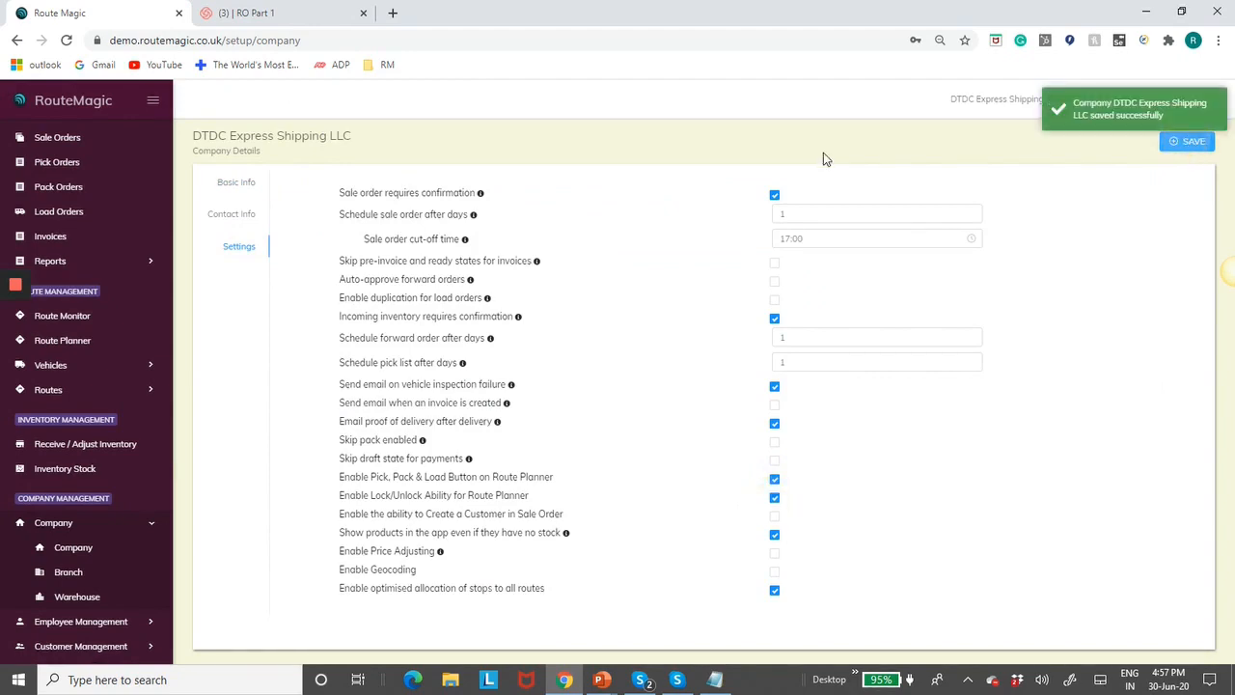
Return to the Route Planner and lock Route002
click(85, 344)
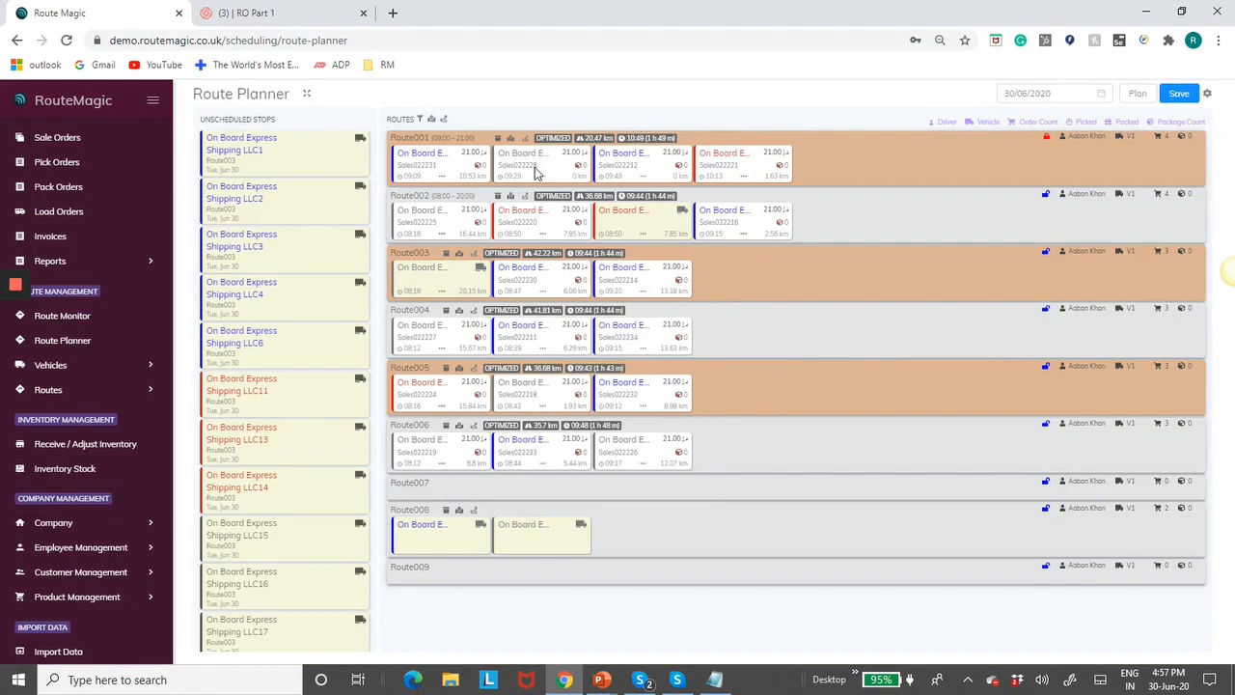
mouse_move(769, 237)
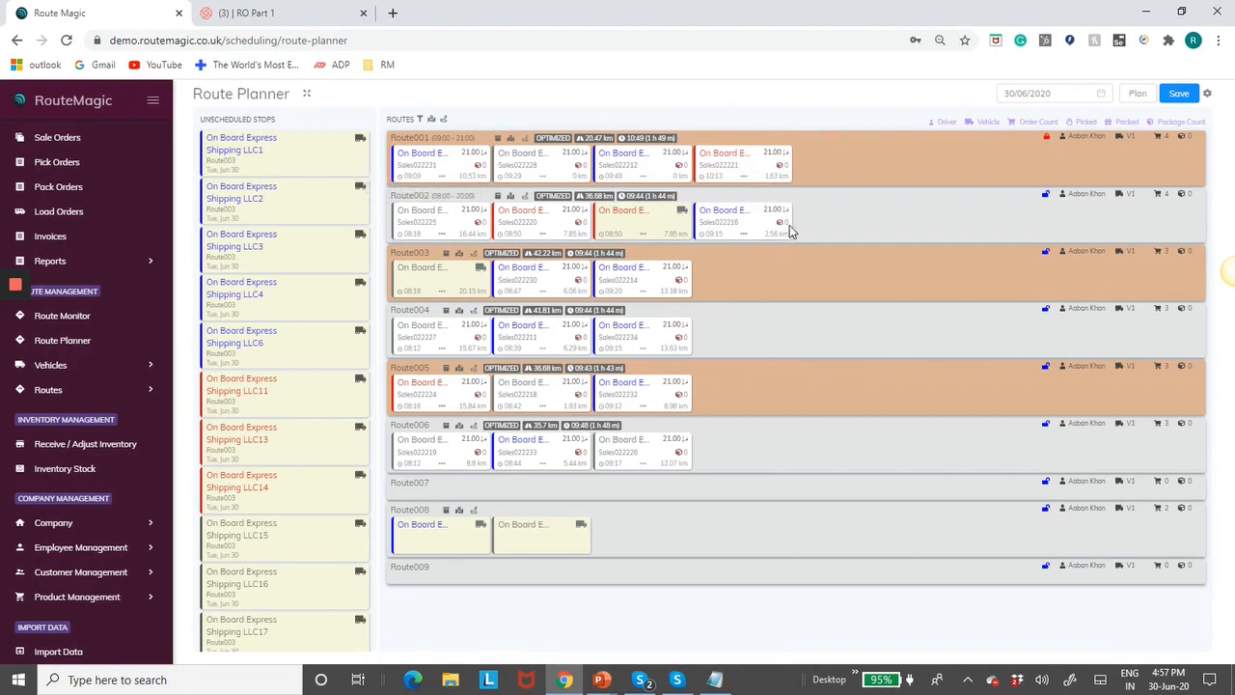
click(501, 198)
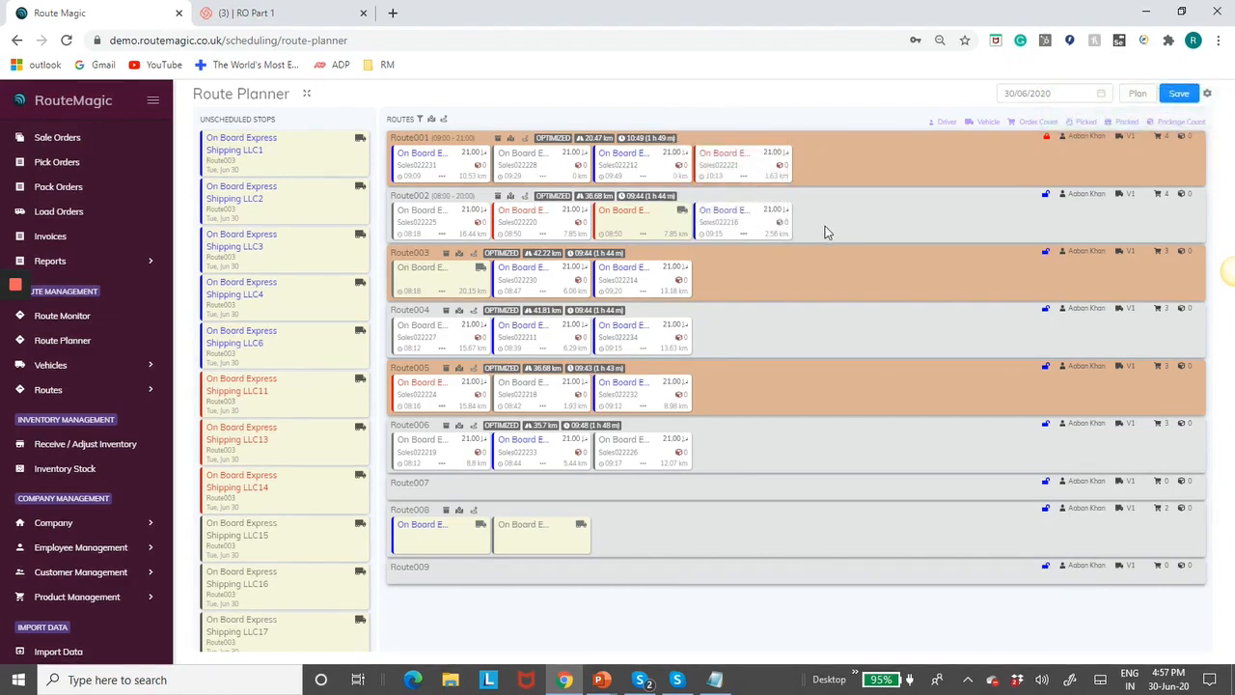
click(1045, 199)
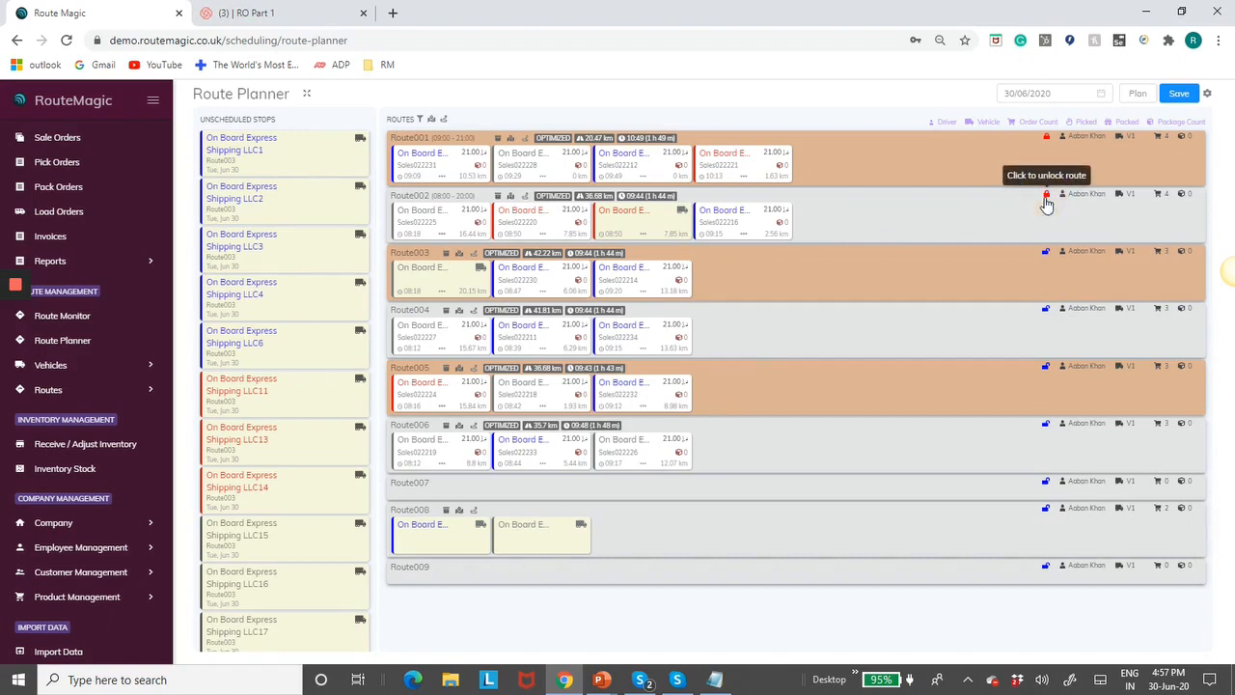